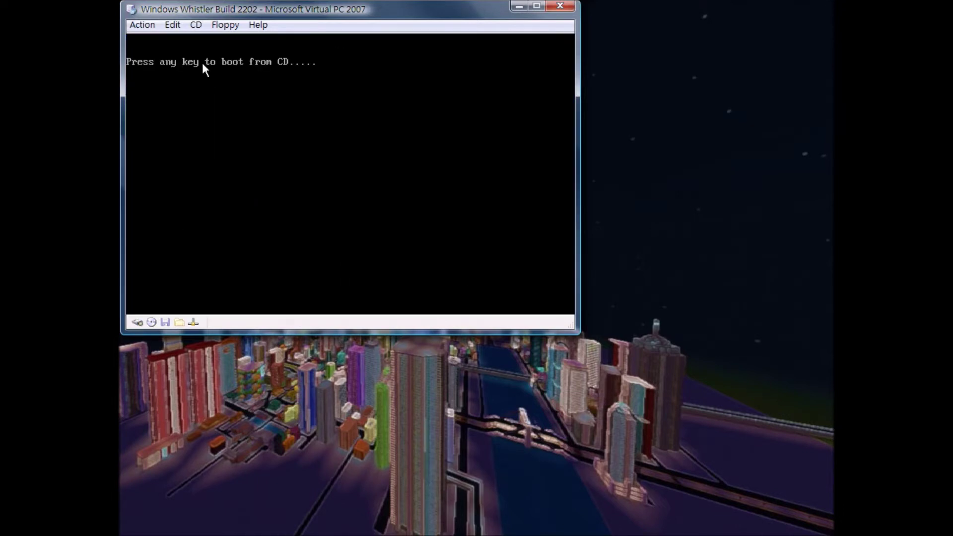
Continue booting from the CD so Windows 2000 Setup finishes and restarts the guest.
key("Return")
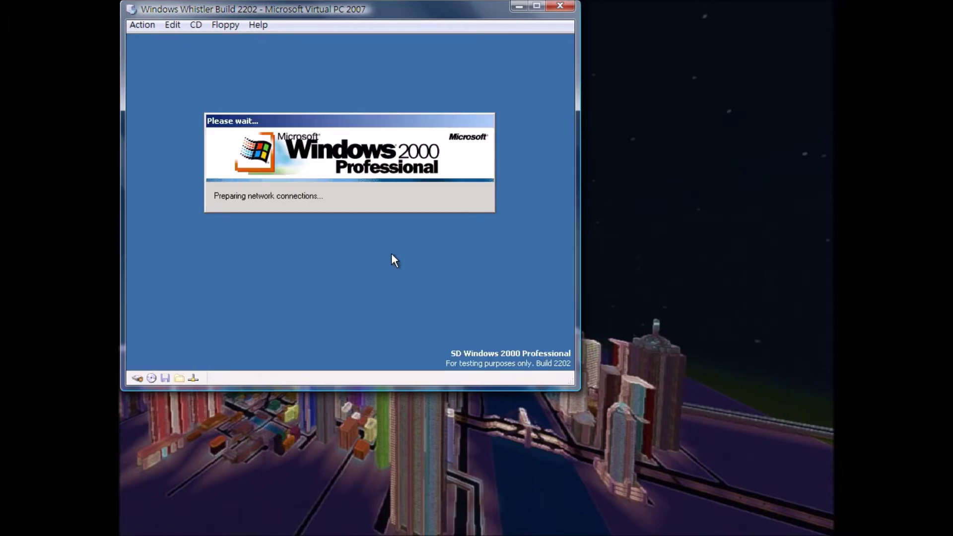
Finish the setup wizard, log on to Windows, and close the About Windows dialog.
left_click(426, 319)
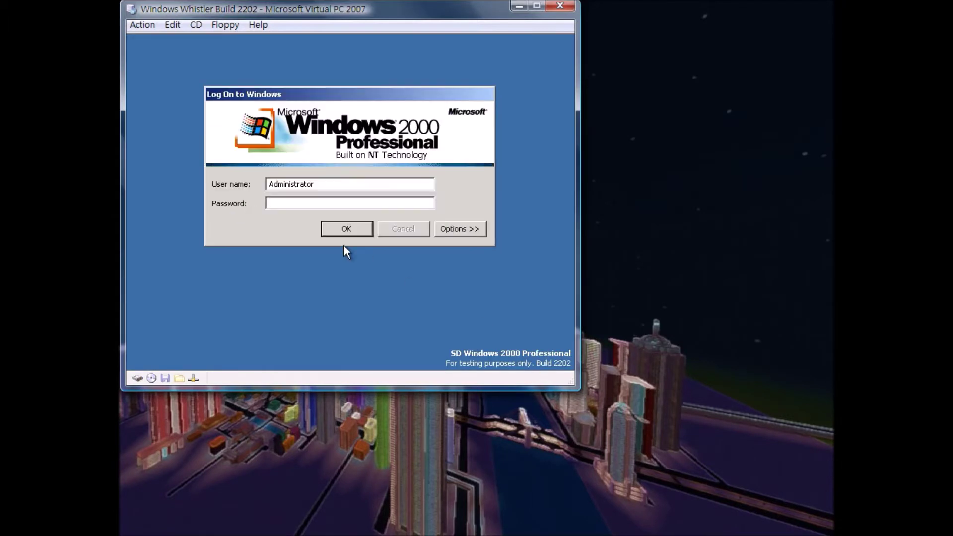
left_click(345, 228)
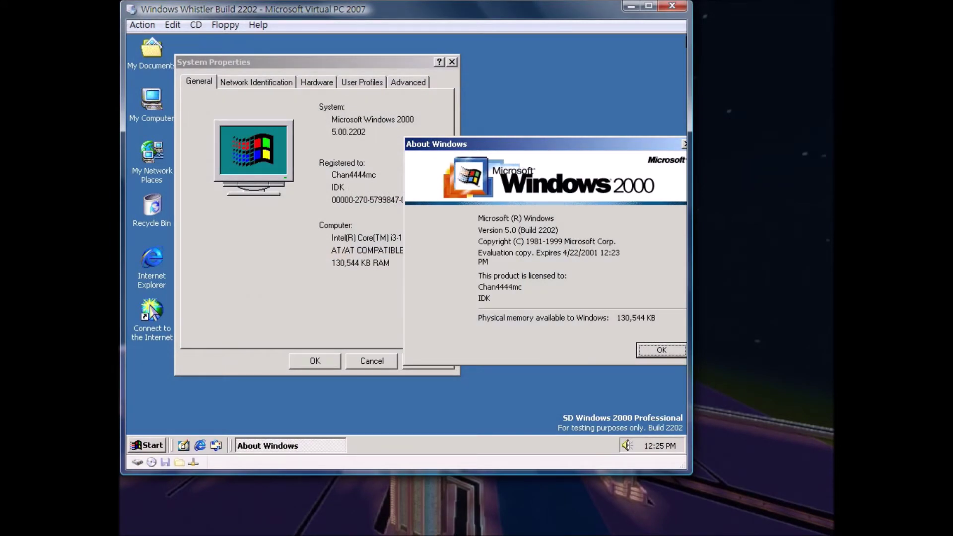
left_click(677, 356)
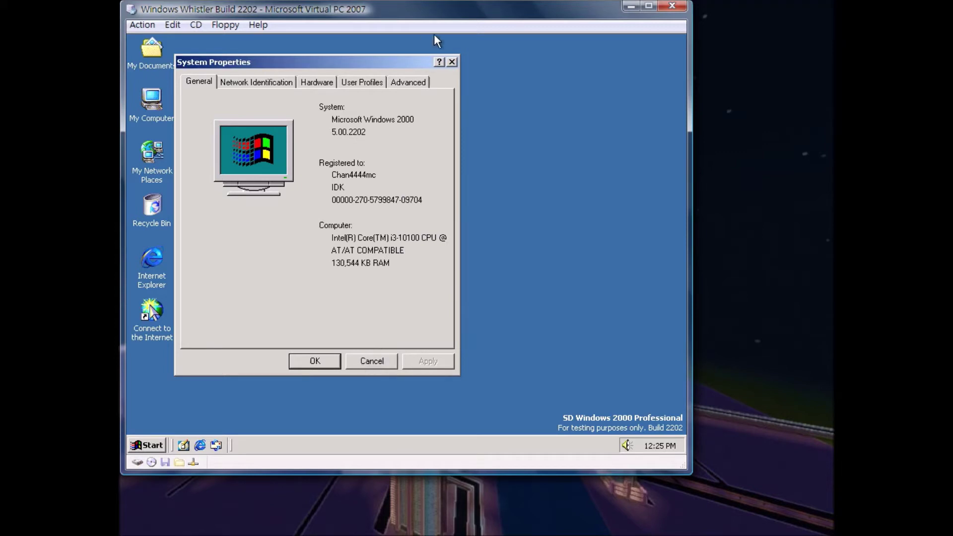
Browse the Network Identification, User Profiles, Hardware and Advanced tabs of System Properties, then cancel.
left_click(254, 80)
left_click(362, 83)
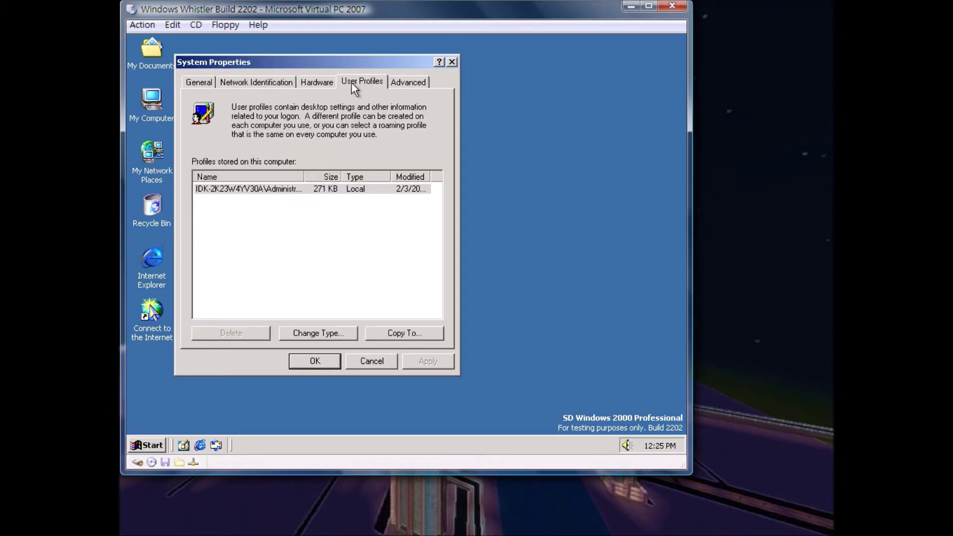
left_click(320, 81)
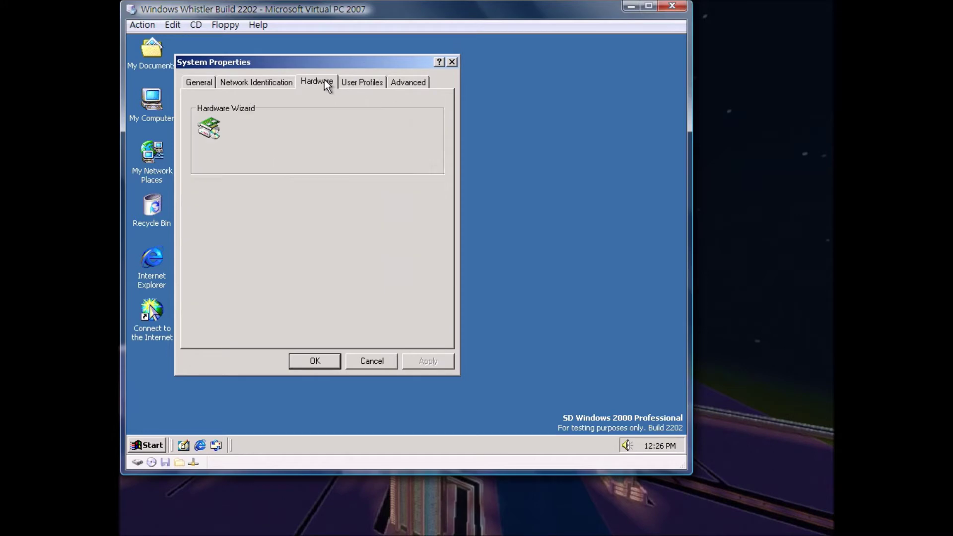
left_click(423, 82)
left_click(367, 362)
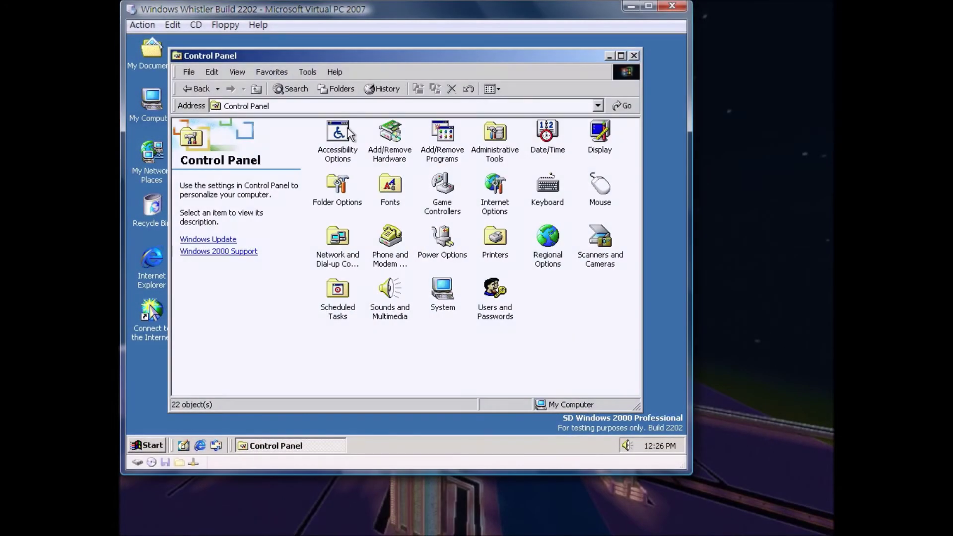
Open the Media folder on Local Disk (E:) and play chimes in Sound Recorder.
left_click(196, 89)
double_click(418, 151)
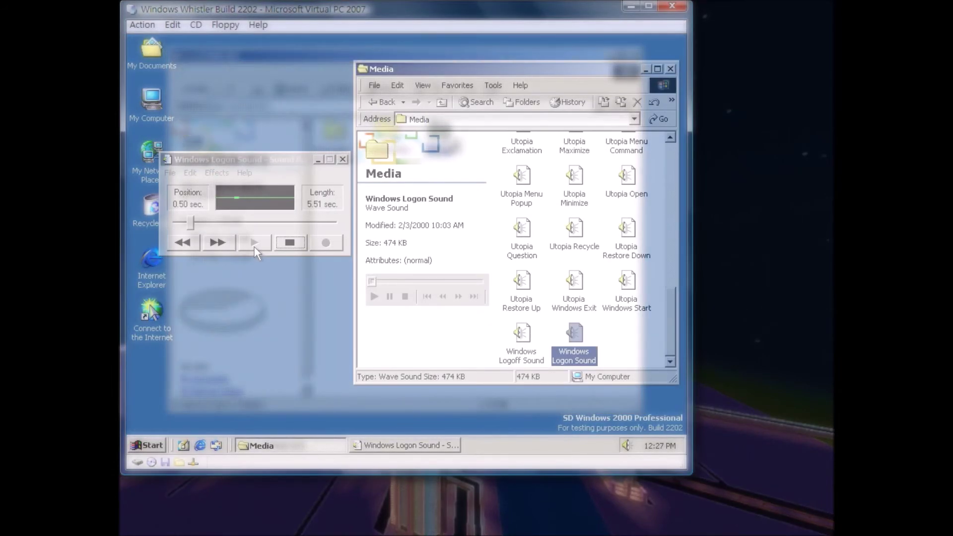
left_click_drag(686, 336, 671, 178)
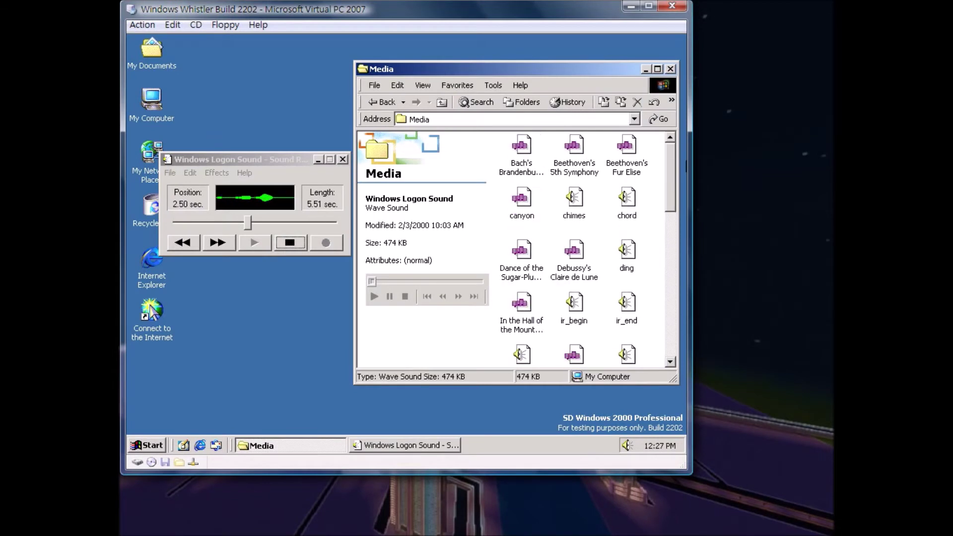
left_click(577, 210)
key("Return")
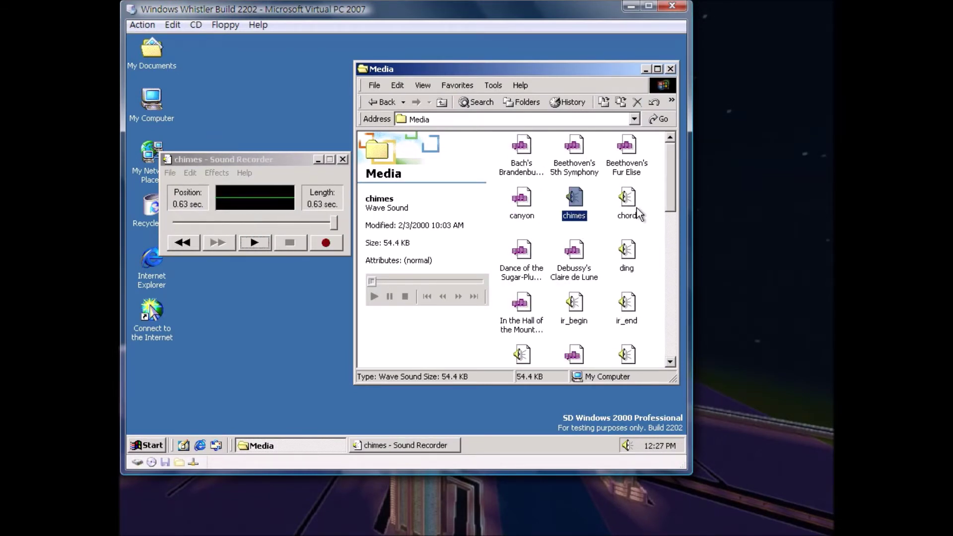
Play chord and ding, then move ir_begin to the desktop and play it.
double_click(627, 201)
double_click(634, 263)
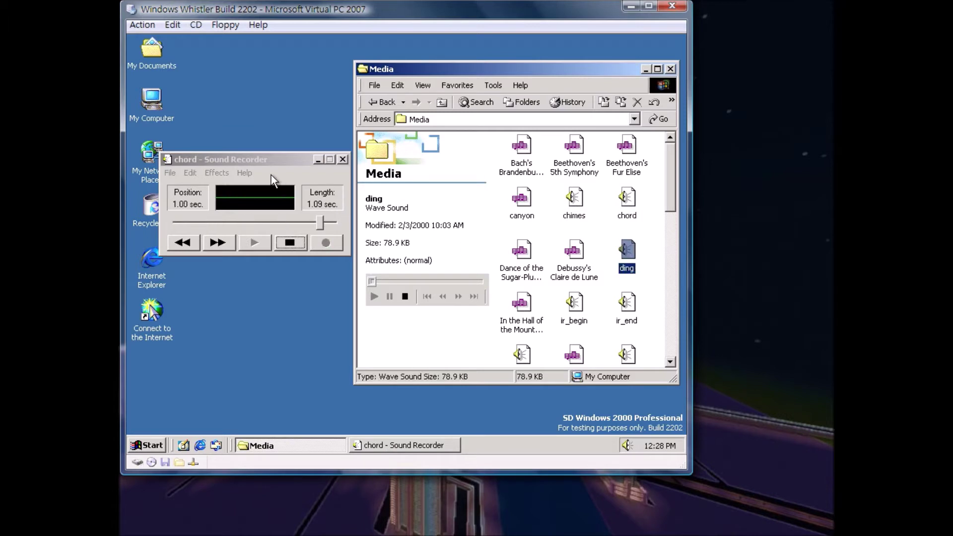
left_click_drag(573, 304, 212, 144)
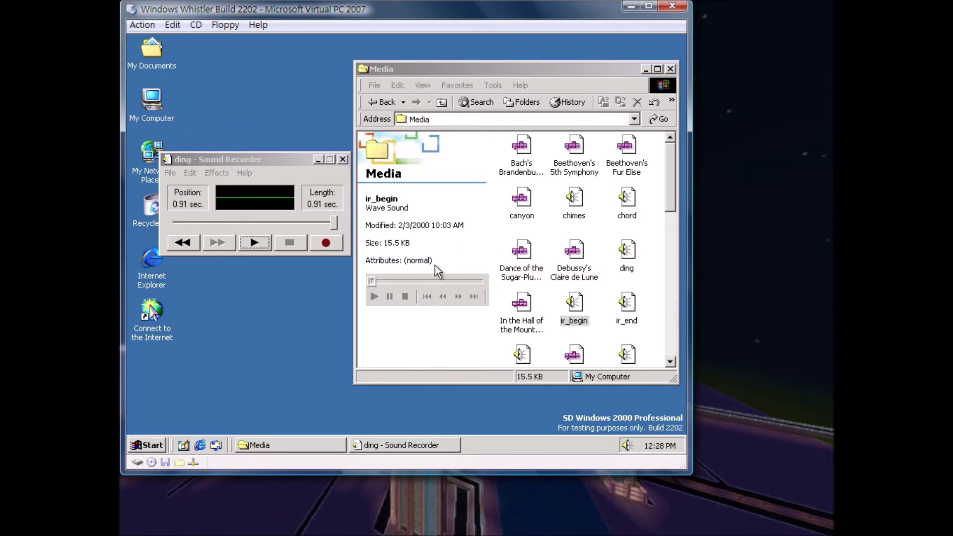
left_click_drag(559, 291, 532, 296)
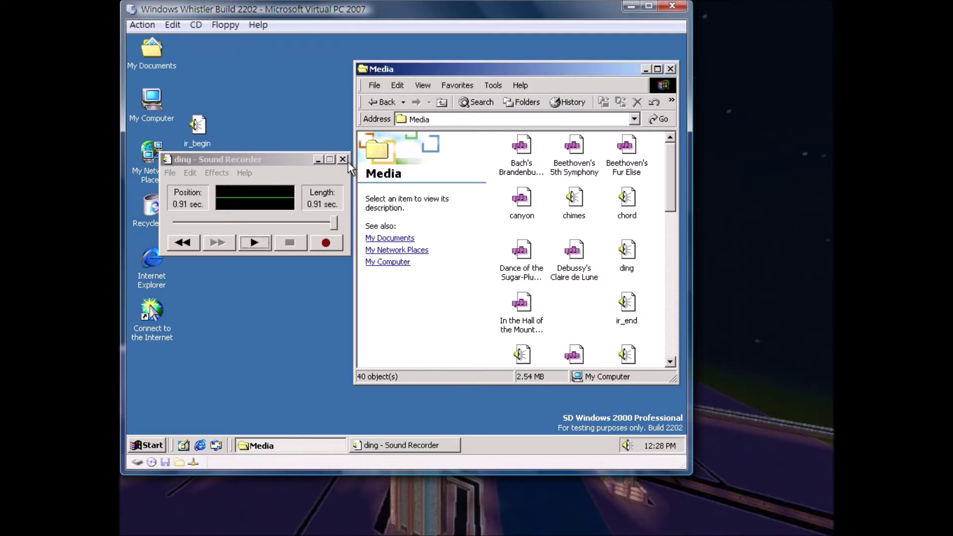
double_click(207, 142)
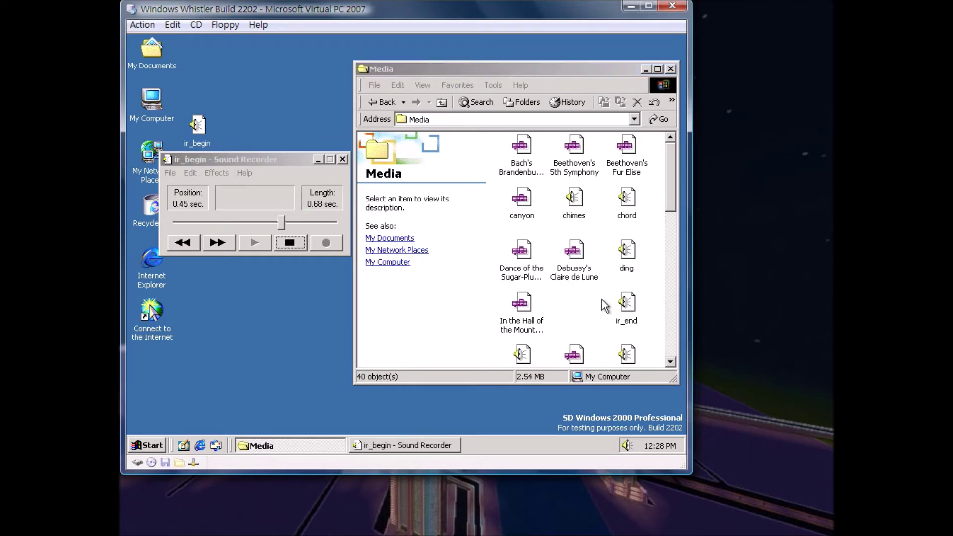
Load and play ir_inter, notify, recycle, ringin and ringout in Sound Recorder.
left_click_drag(612, 306, 318, 171)
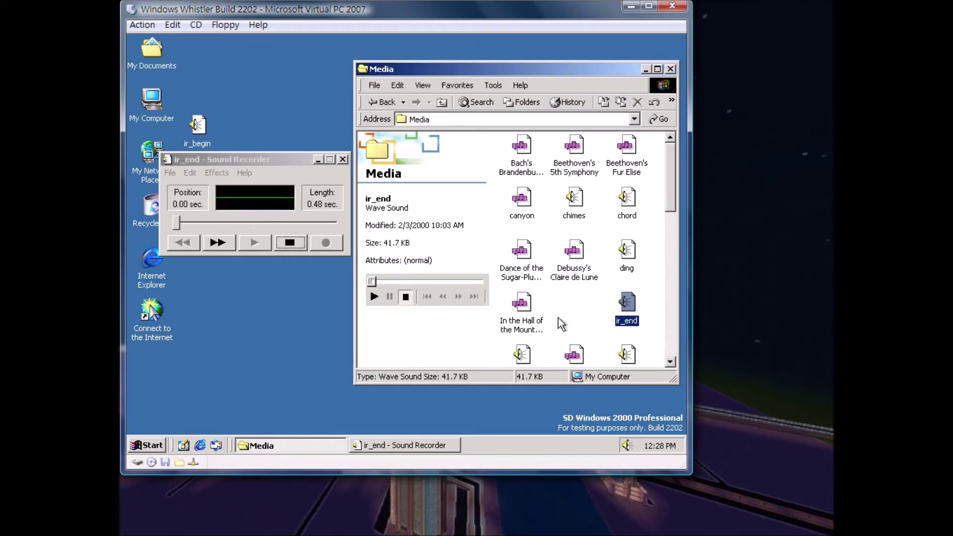
scroll(559, 254, "down", 3)
scroll(519, 201, "up", 2)
left_click_drag(531, 218, 309, 209)
left_click_drag(625, 219, 307, 210)
left_click_drag(571, 268, 286, 221)
left_click_drag(627, 253, 284, 204)
left_click(528, 329)
left_click_drag(528, 329, 305, 224)
Load the start sound and the remaining Media sounds into Sound Recorder.
left_click_drag(589, 330, 575, 358)
left_click(593, 320)
left_click(573, 308)
left_click_drag(571, 310, 306, 203)
scroll(645, 368, "down", 2)
left_click_drag(638, 234, 323, 203)
scroll(328, 203, "down", 2)
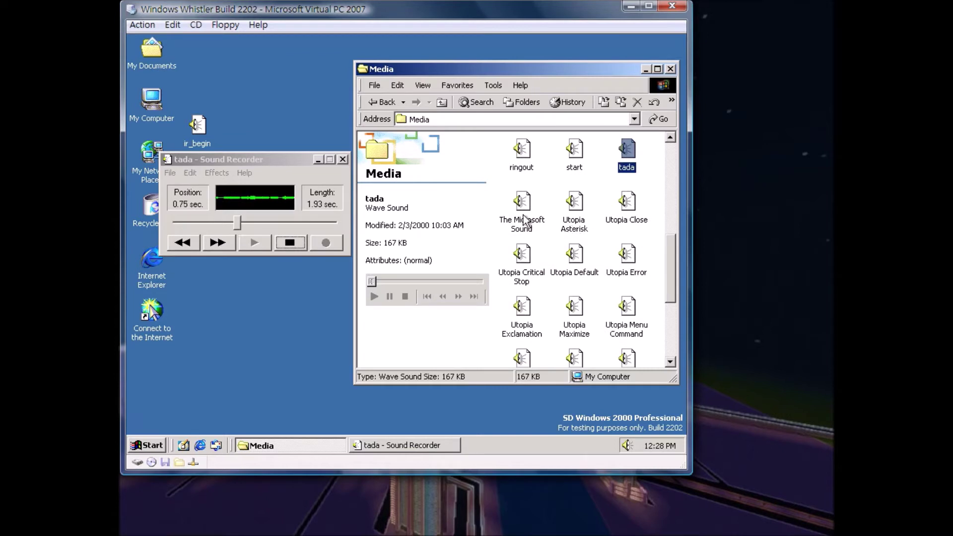
left_click_drag(525, 221, 298, 228)
scroll(576, 293, "down", 2)
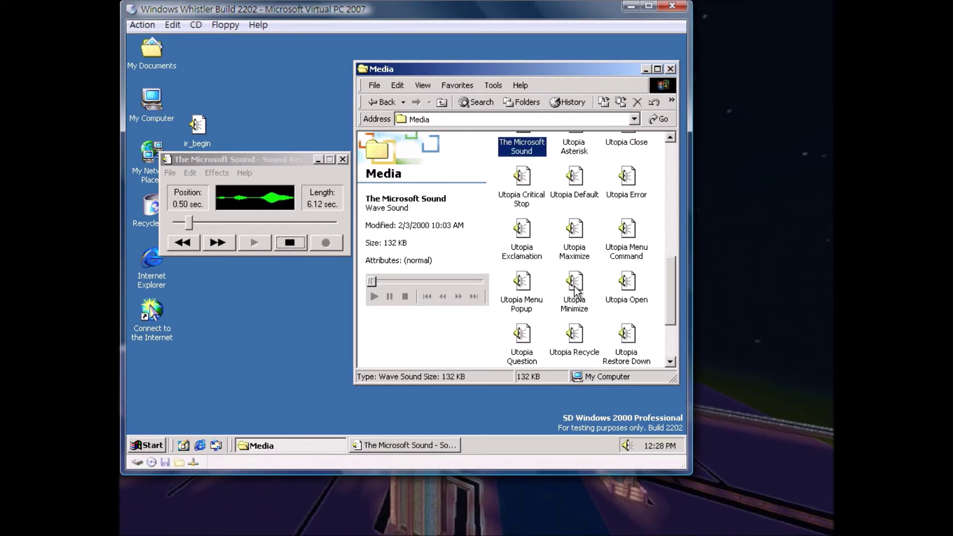
scroll(575, 292, "down", 2)
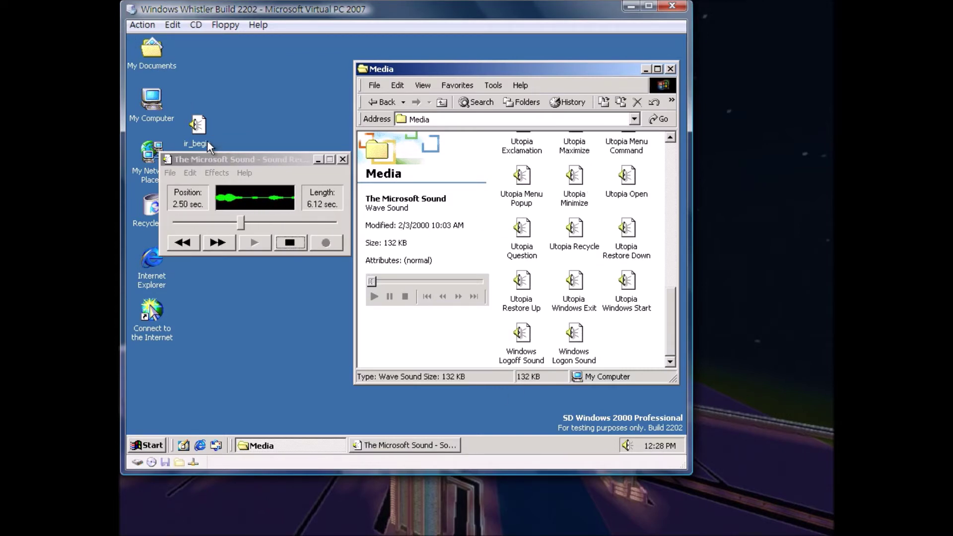
Return ir_begin to the Media folder, open Windows Logoff Sound, and close the folder.
left_click_drag(193, 133, 643, 358)
left_click(522, 333)
key("Return")
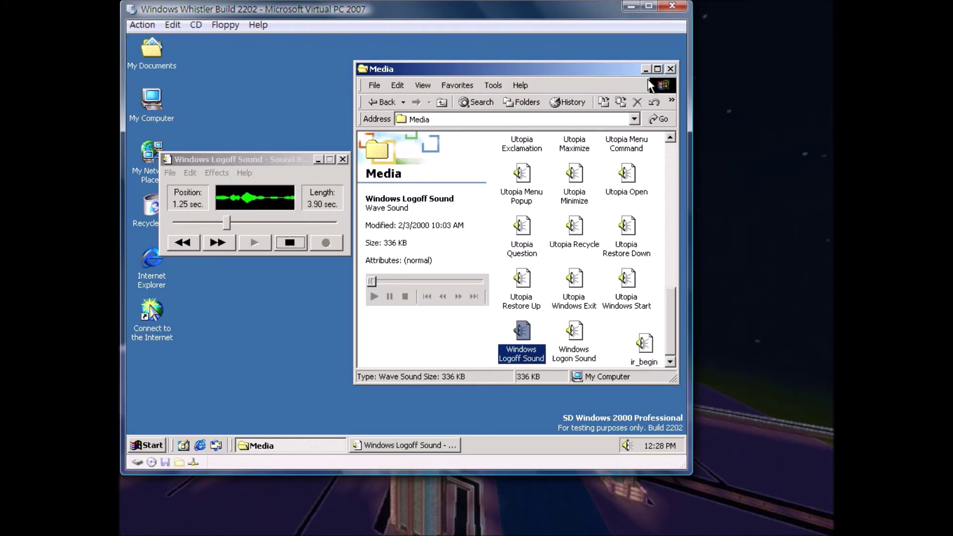
left_click(672, 70)
View and close Sound Recorder's About version information.
left_click(244, 173)
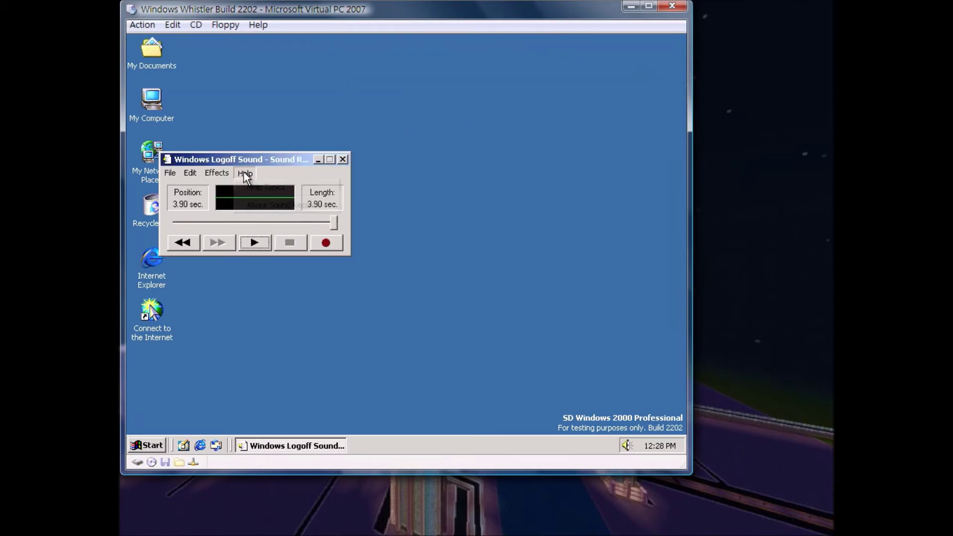
left_click(300, 206)
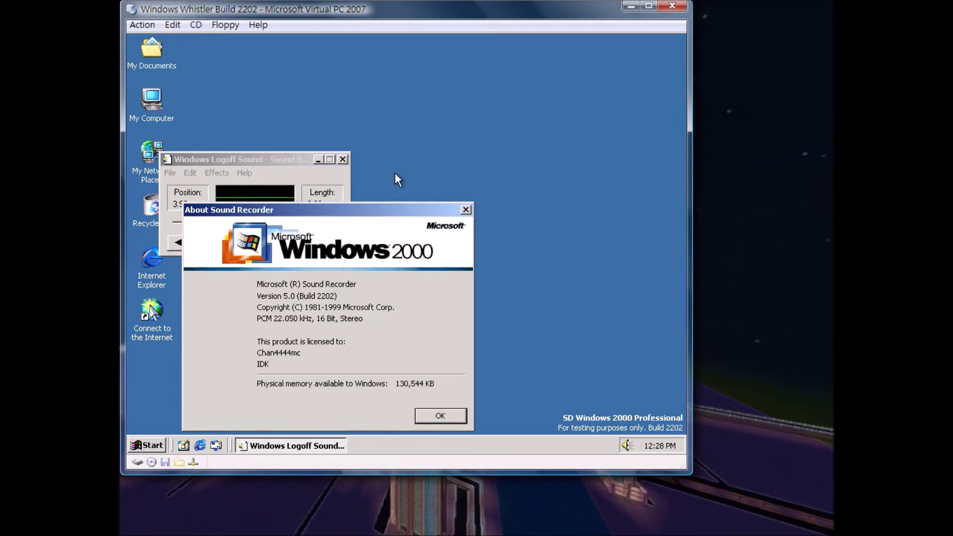
left_click(465, 210)
Increase the sound's speed twice and play the sped-up logoff sound.
left_click(225, 173)
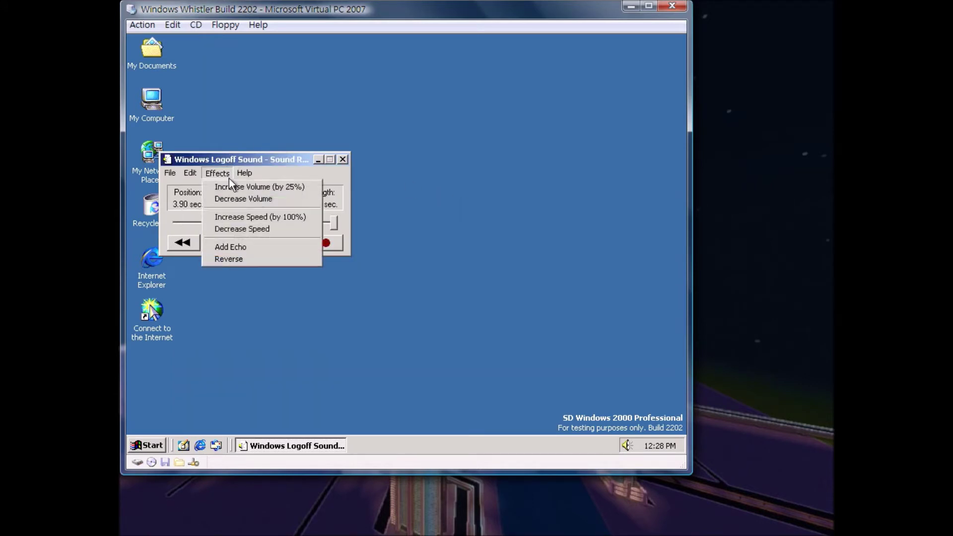
left_click(260, 217)
left_click(218, 172)
left_click(260, 217)
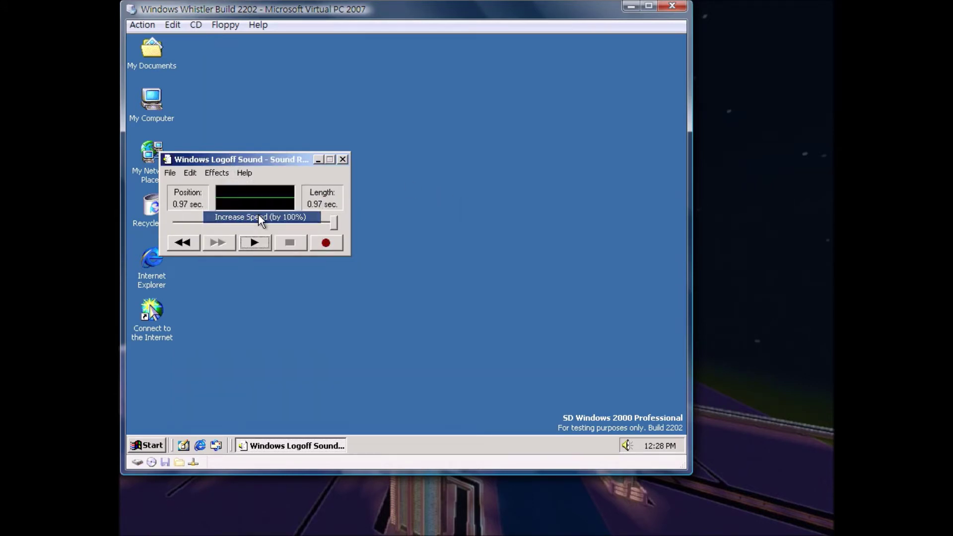
left_click(256, 241)
Decrease the speed twice until the sound lasts 3.90 seconds, then play it.
left_click(216, 172)
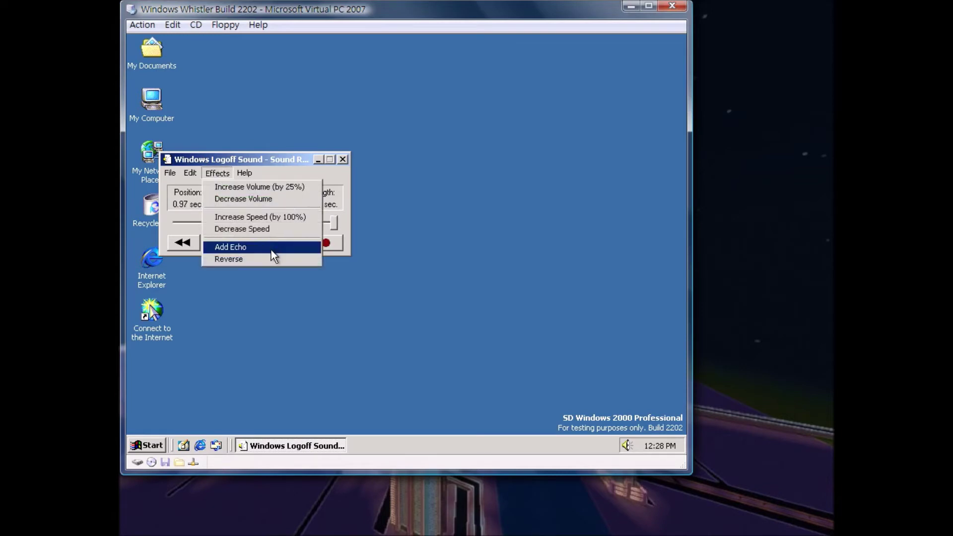
left_click(273, 230)
left_click(218, 172)
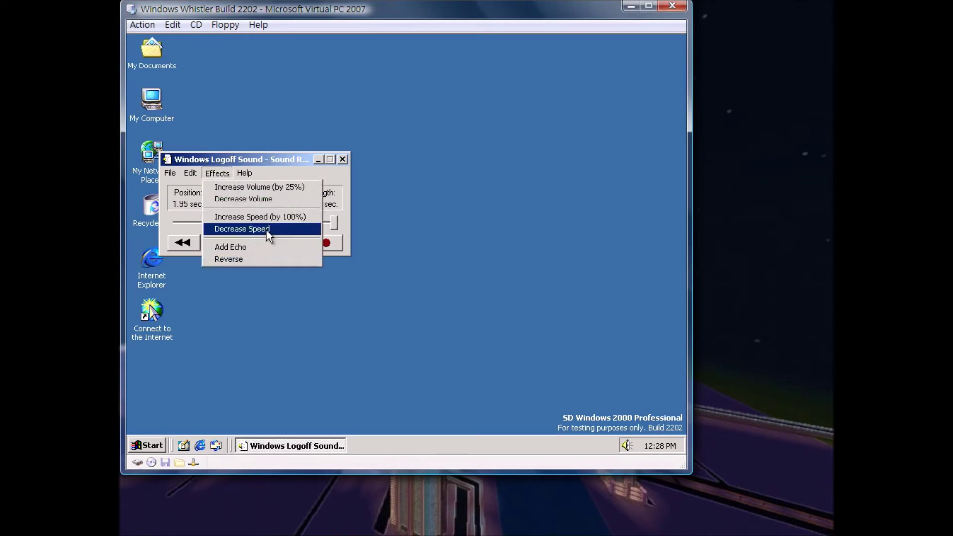
left_click(266, 230)
left_click(263, 242)
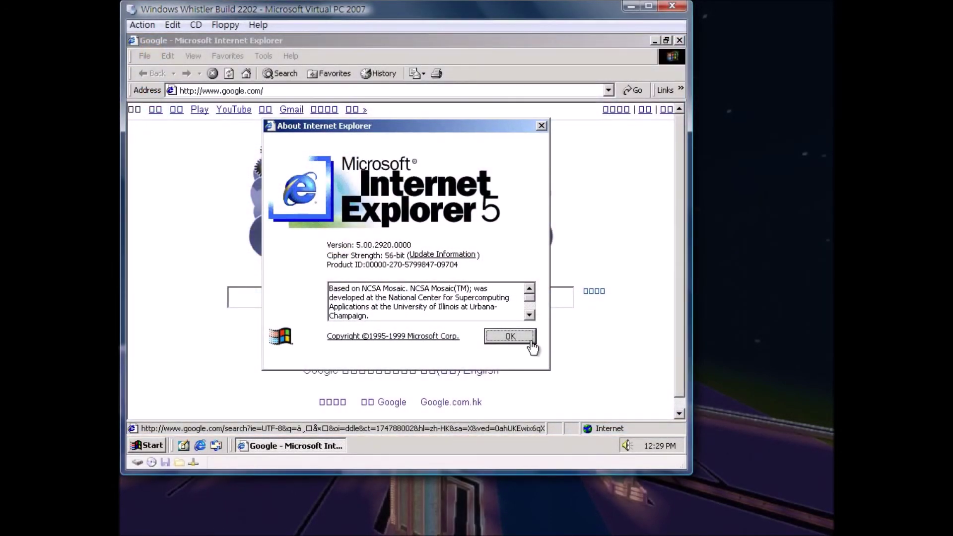
Dismiss About Internet Explorer and run a Google search for a YouTube username.
left_click(530, 341)
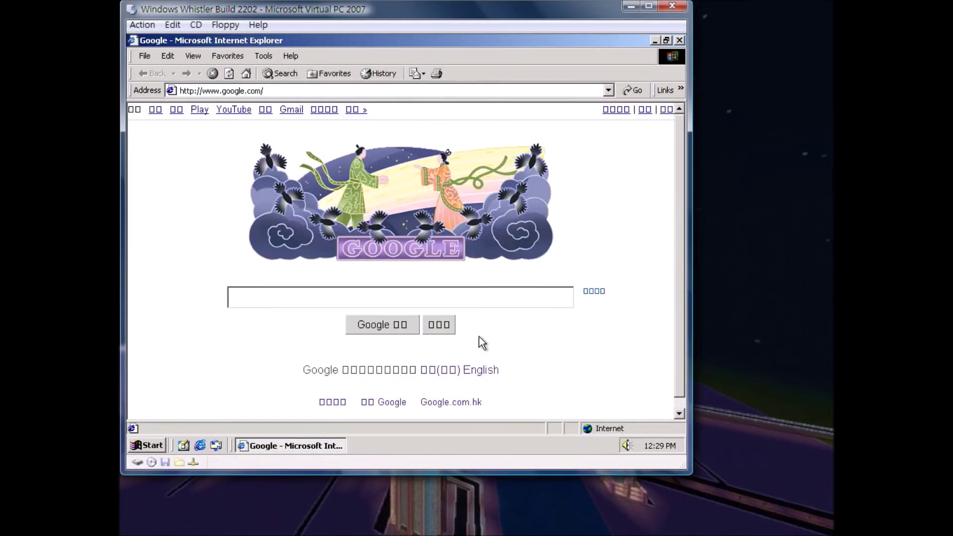
left_click(466, 301)
type("chan4444mc")
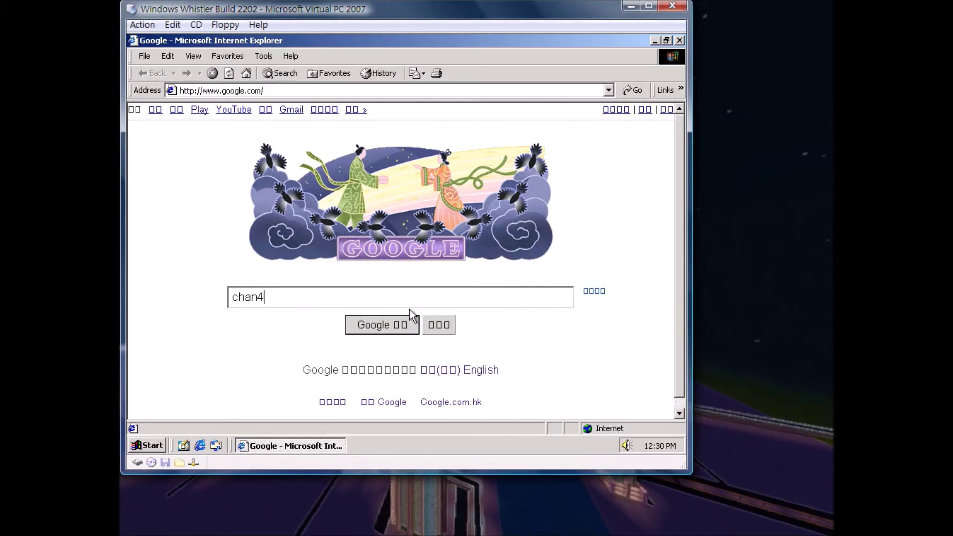
key("Return")
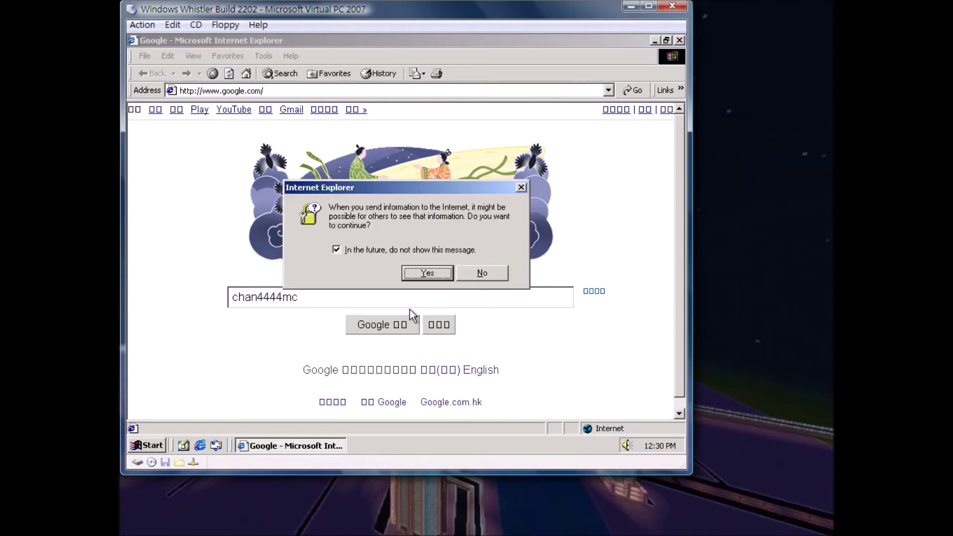
key("Return")
left_click(379, 324)
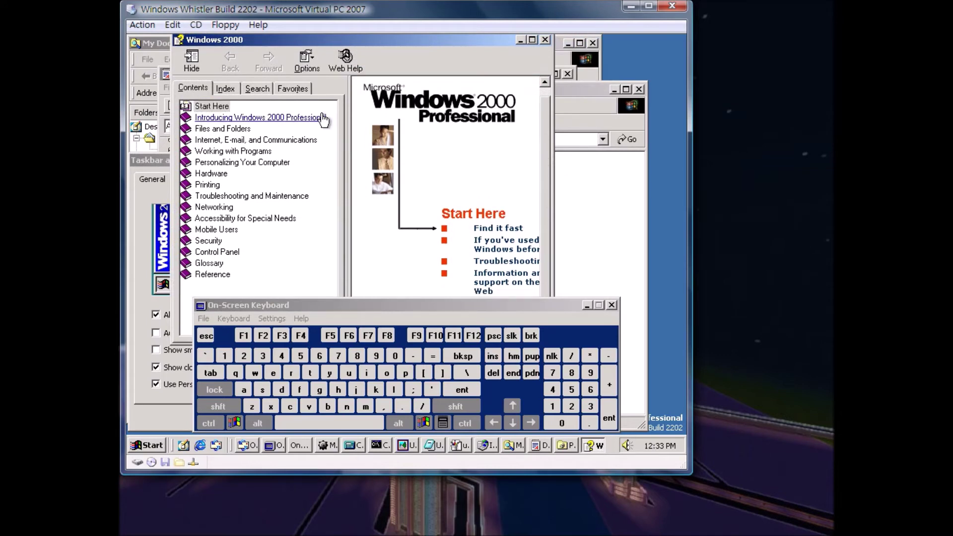
Read the What's new, License agreement and Getting Started Help topics, then close Help.
left_click(298, 118)
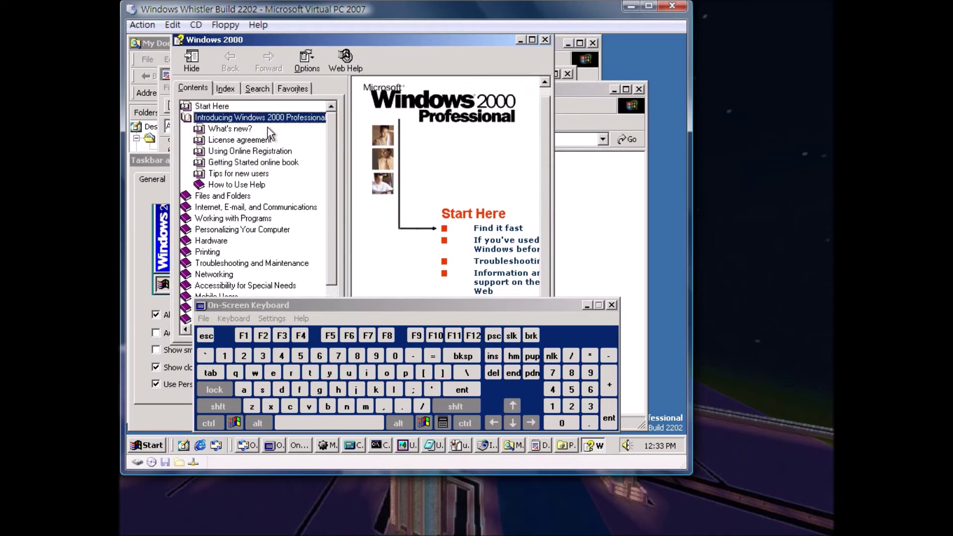
left_click(230, 129)
left_click(240, 140)
left_click(254, 163)
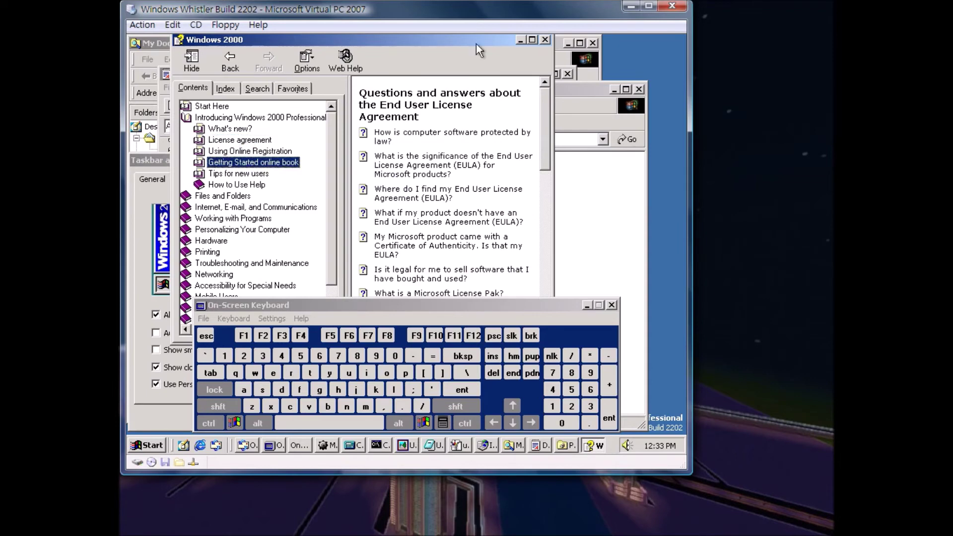
left_click(546, 39)
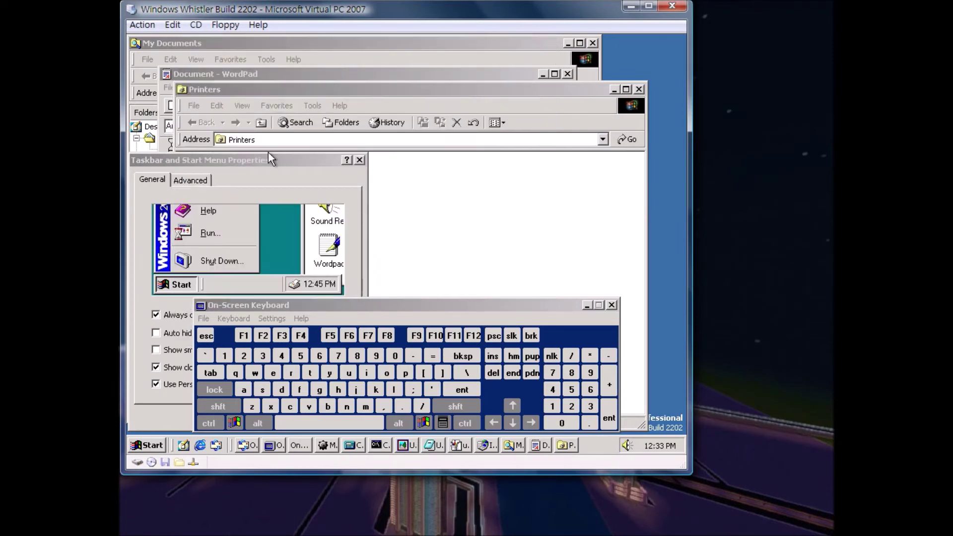
Cancel Taskbar Properties and the Add Printer Wizard, close Printers, and type p in WordPad.
left_click_drag(279, 159, 451, 34)
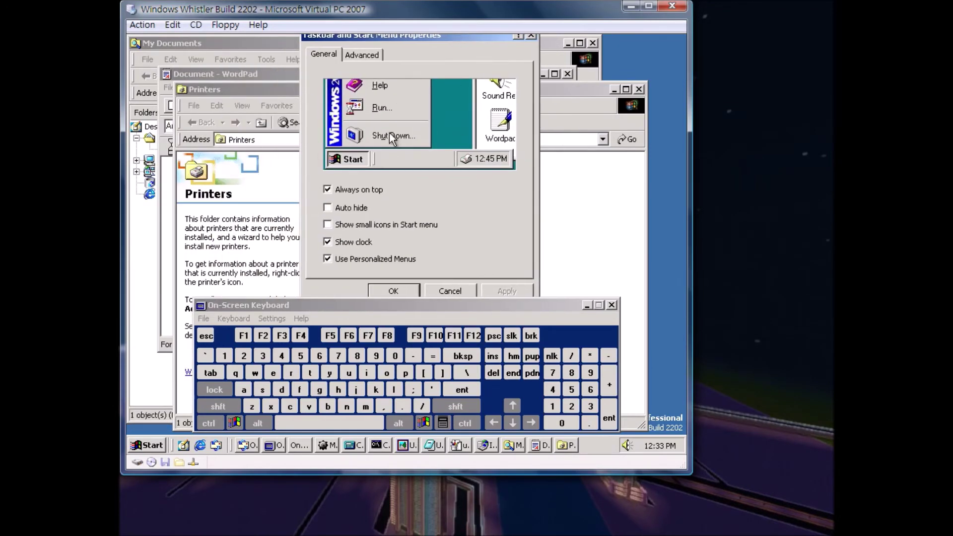
left_click(451, 290)
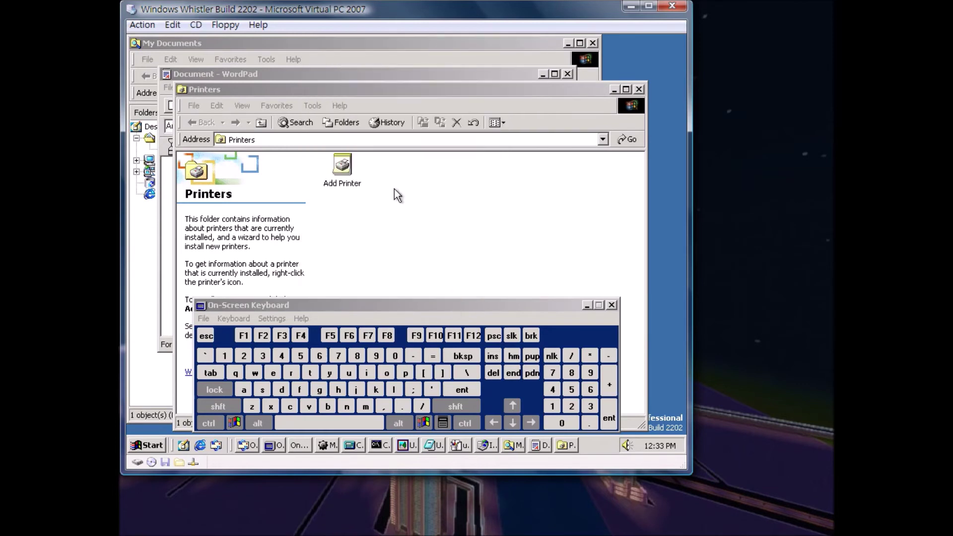
double_click(339, 179)
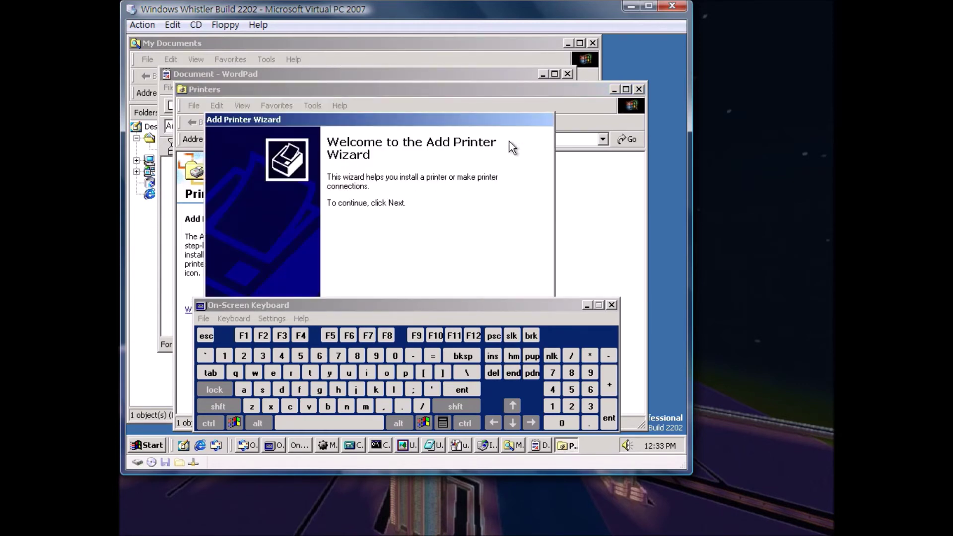
left_click_drag(503, 115, 426, 34)
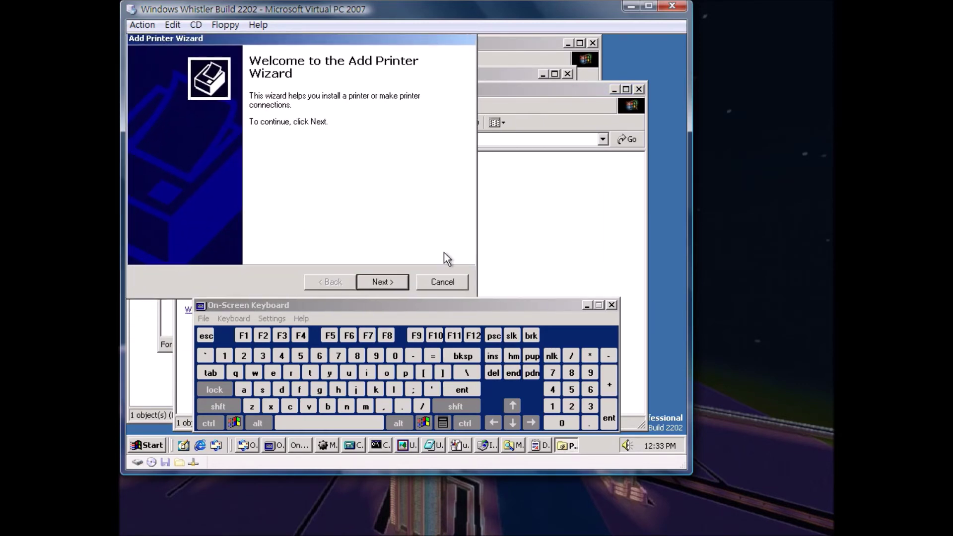
left_click(442, 282)
left_click(639, 90)
left_click(406, 373)
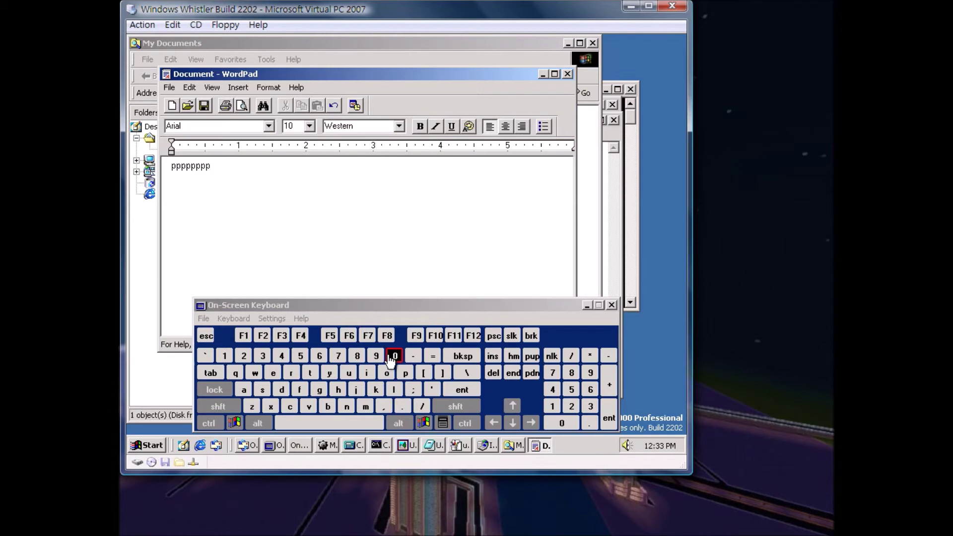
Close the On-Screen Keyboard, quit WordPad without saving, and show My Computer in Folders.
left_click(612, 305)
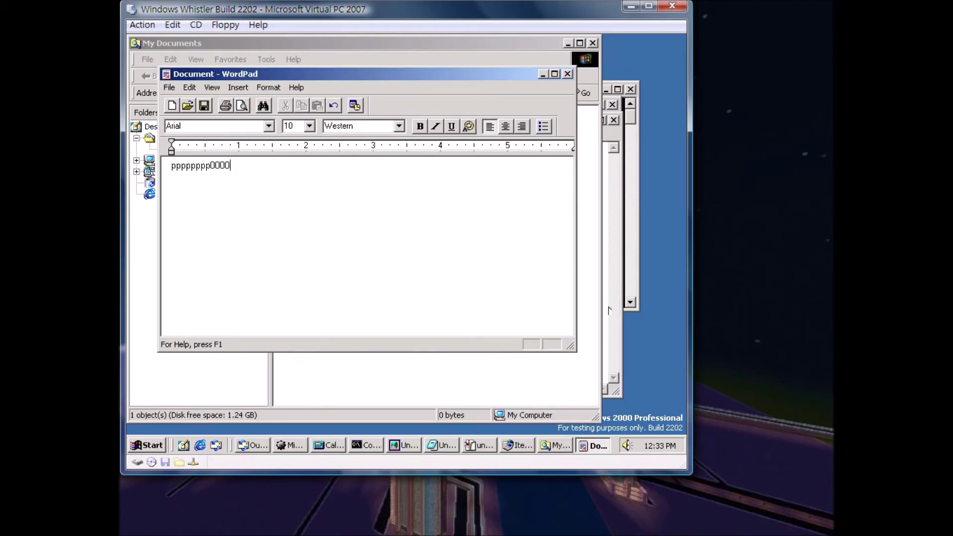
left_click(566, 74)
left_click(371, 239)
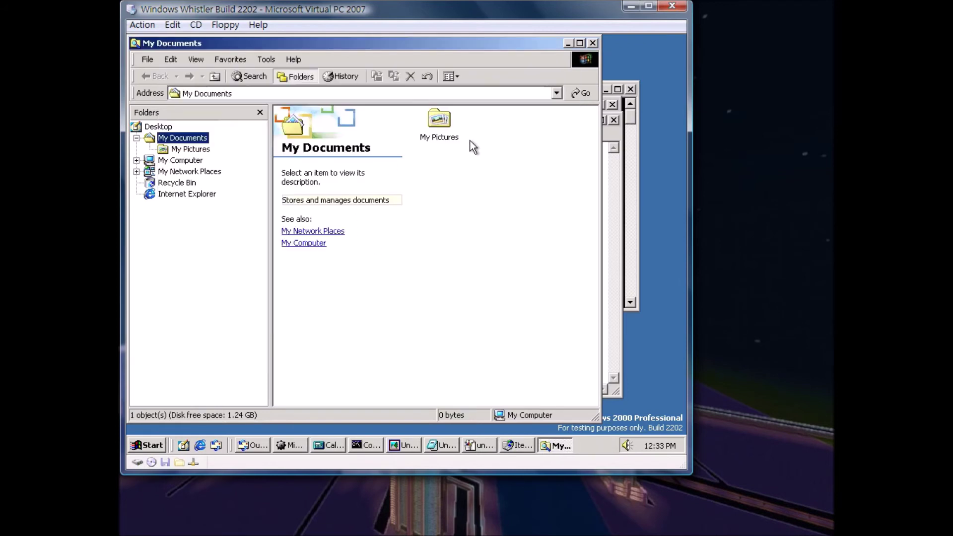
left_click(171, 160)
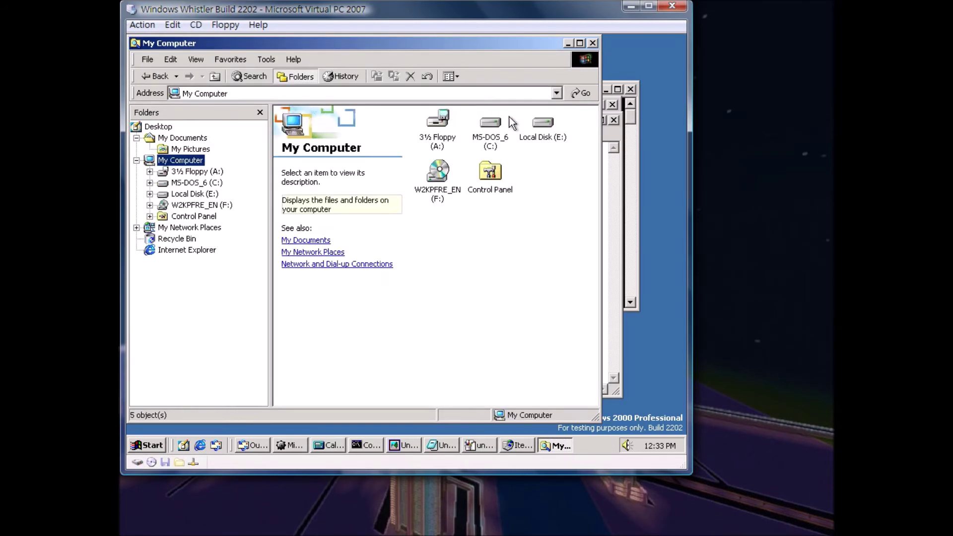
Synchronize My Current Home Page offline, then scribble black lines in Paint and close it.
left_click(593, 43)
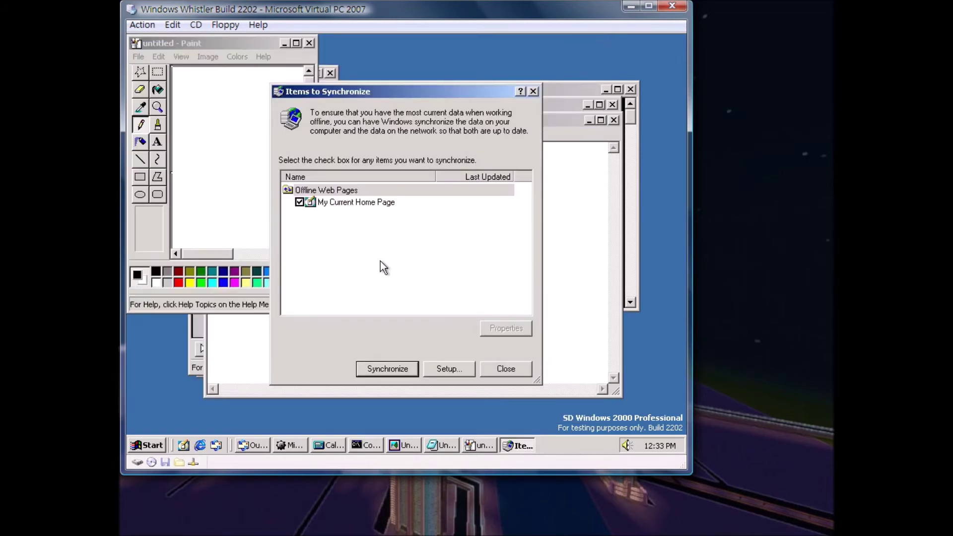
left_click(377, 202)
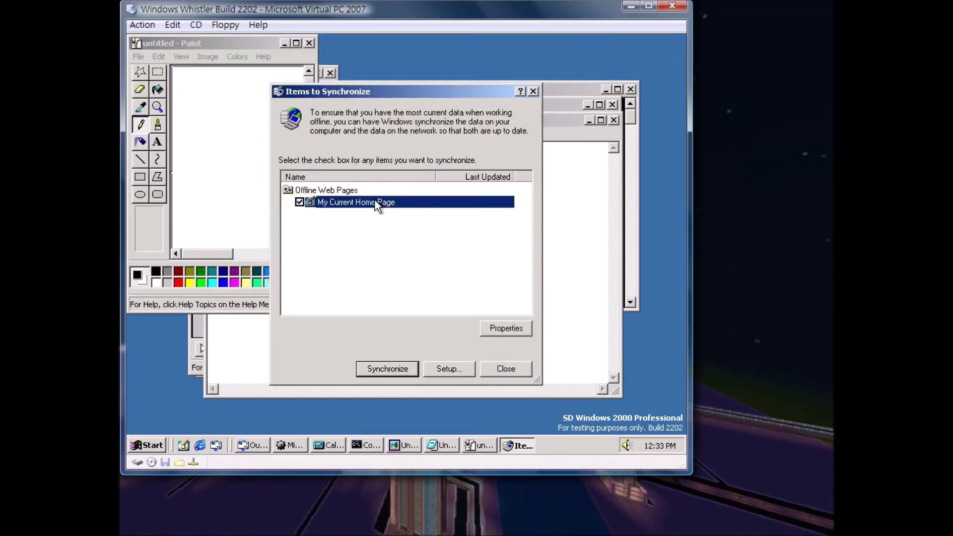
left_click(389, 370)
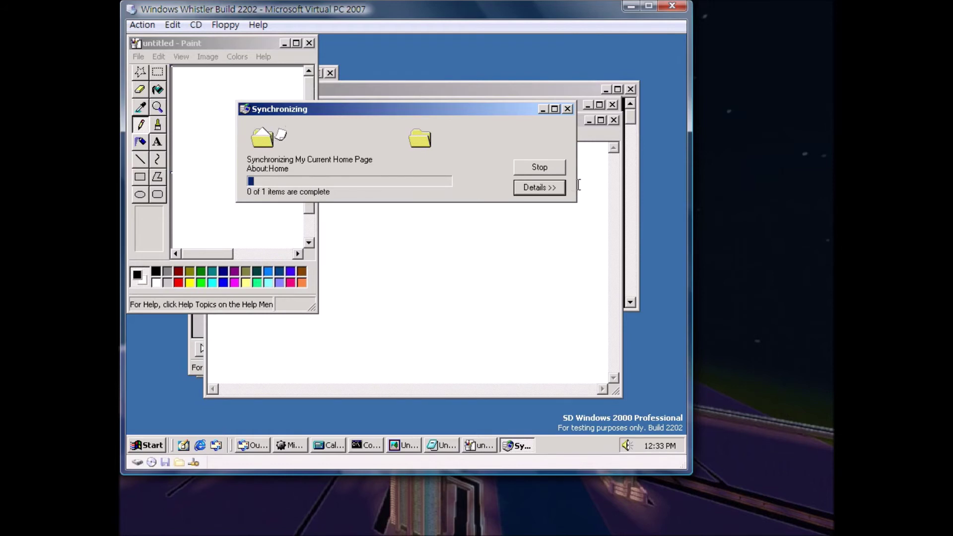
left_click(547, 171)
left_click(566, 109)
mouse_move(256, 123)
left_mouse_down()
mouse_move(296, 180)
mouse_move(297, 213)
left_mouse_up()
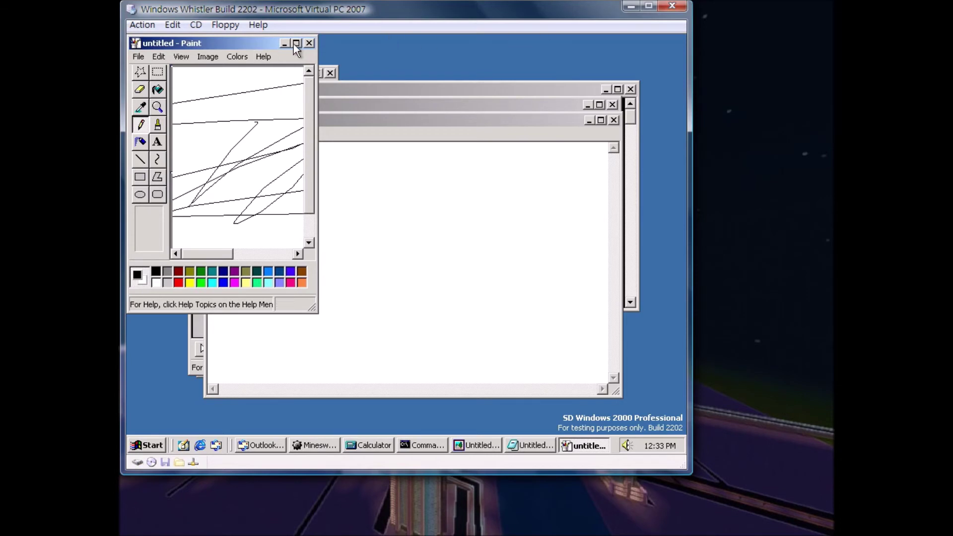
left_click(308, 43)
Close Paint and Notepad, discarding their unsaved content.
left_click(220, 198)
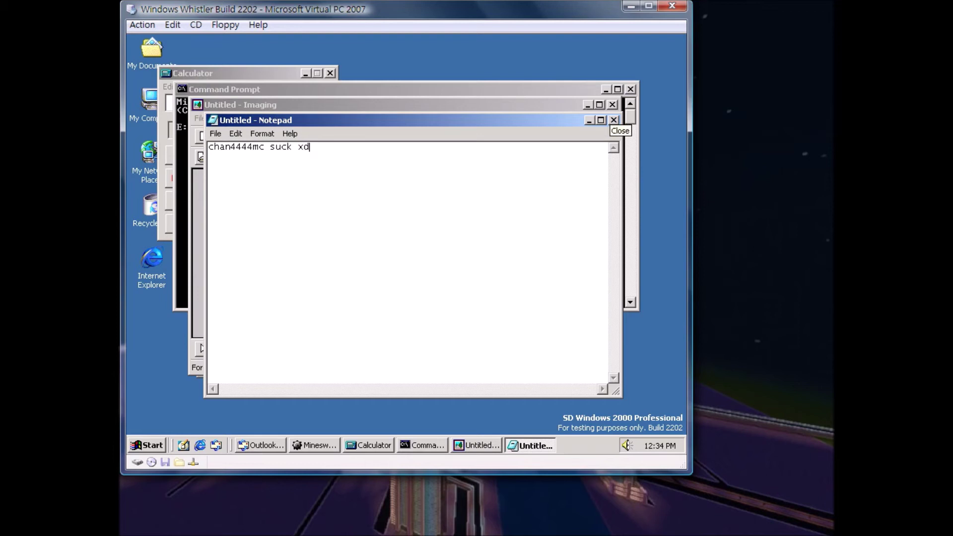
left_click(613, 121)
left_click(409, 274)
Draw a yellow filled rectangle and a blue outlined rectangle on the Imaging page.
mouse_move(430, 224)
left_mouse_down()
mouse_move(407, 236)
mouse_move(581, 200)
mouse_move(360, 292)
left_mouse_up()
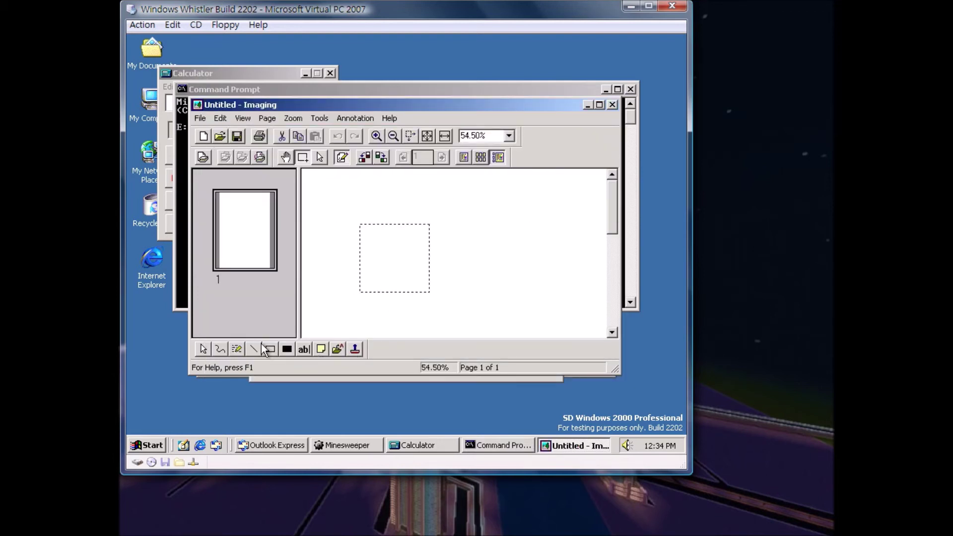
left_click(287, 349)
left_click_drag(305, 254, 404, 336)
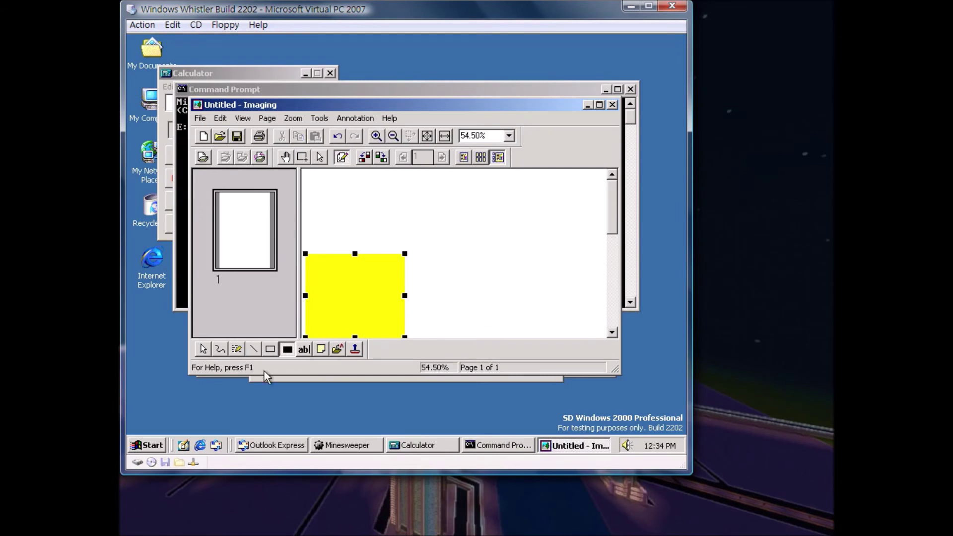
left_click(270, 349)
mouse_move(433, 208)
left_mouse_down()
mouse_move(331, 309)
mouse_move(444, 288)
left_mouse_up()
Draw seven red straight lines across the Imaging page.
left_click(253, 349)
left_click_drag(532, 219, 402, 329)
left_click_drag(451, 245, 511, 324)
left_click_drag(439, 250, 505, 336)
left_click_drag(496, 269, 357, 269)
left_click_drag(421, 249, 548, 277)
left_click_drag(478, 228, 527, 308)
mouse_move(544, 222)
left_mouse_down()
mouse_move(400, 344)
mouse_move(389, 336)
left_mouse_up()
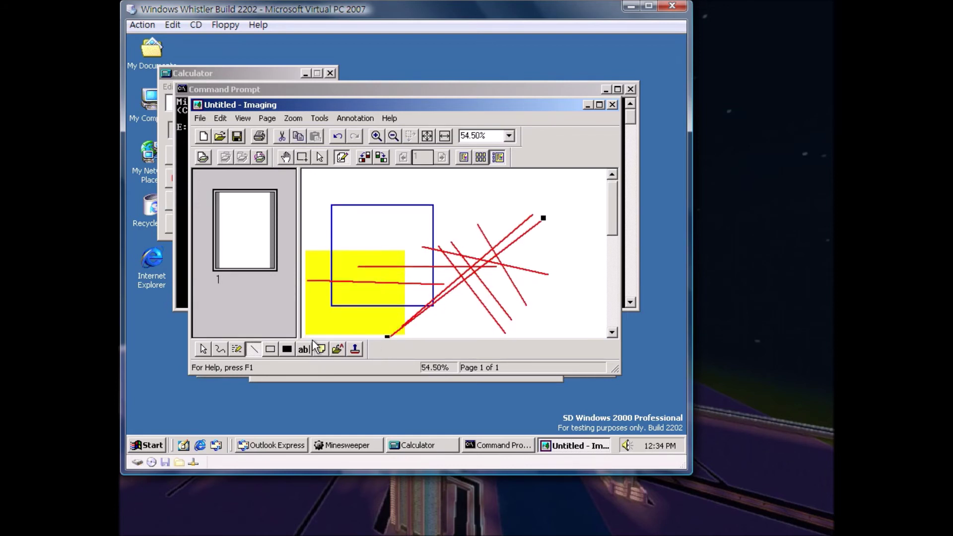
Stamp about a dozen green Approved 2/3/2000 marks, then close Imaging without saving.
left_click(354, 349)
left_click(379, 354)
left_click(419, 251)
left_click(516, 218)
left_click(468, 211)
left_click(400, 224)
left_click_drag(379, 266, 422, 266)
left_click(494, 306)
left_click(589, 229)
left_click(503, 192)
left_click(433, 206)
left_click(353, 248)
left_click(371, 301)
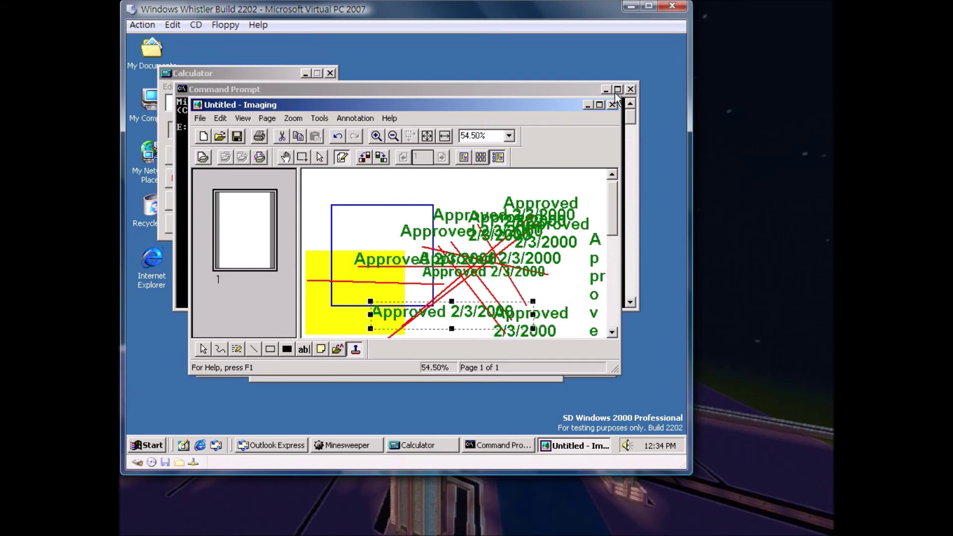
left_click(613, 105)
left_click(406, 260)
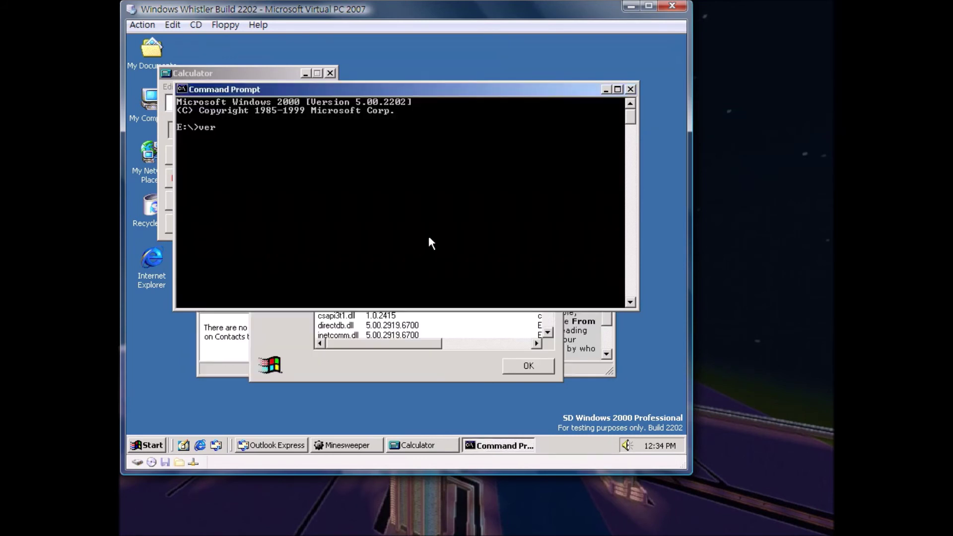
Run ver in Command Prompt to show the Windows version, then close it.
type("ver")
key("Return")
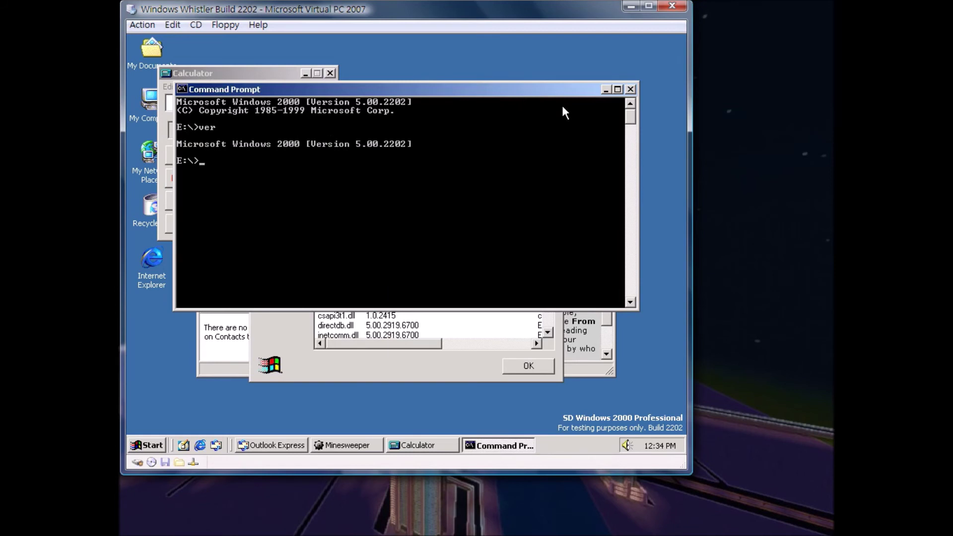
left_click(630, 89)
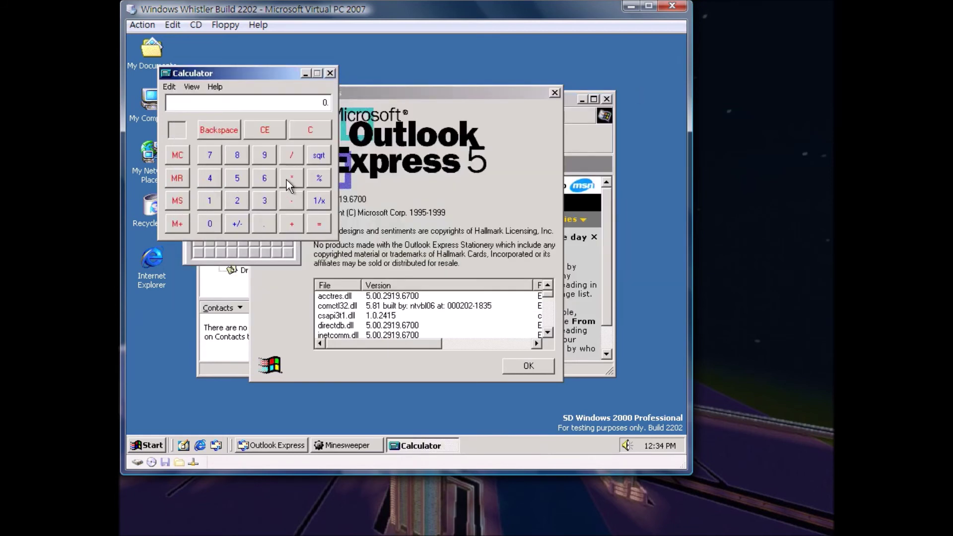
Divide 9 by zero in Calculator, close it, then uncover a Minesweeper cell and quit.
left_click(210, 223)
left_click(321, 224)
left_click(331, 73)
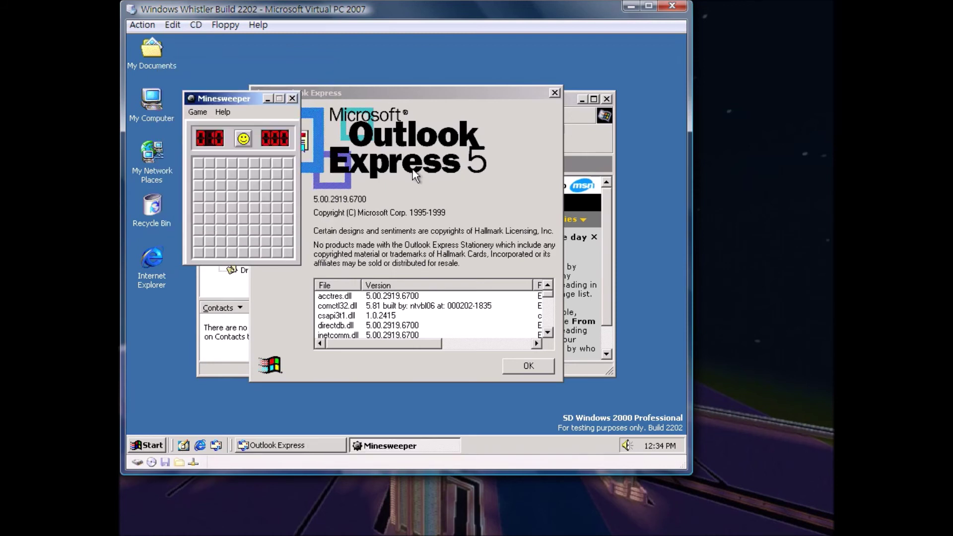
left_click(254, 186)
left_click(293, 99)
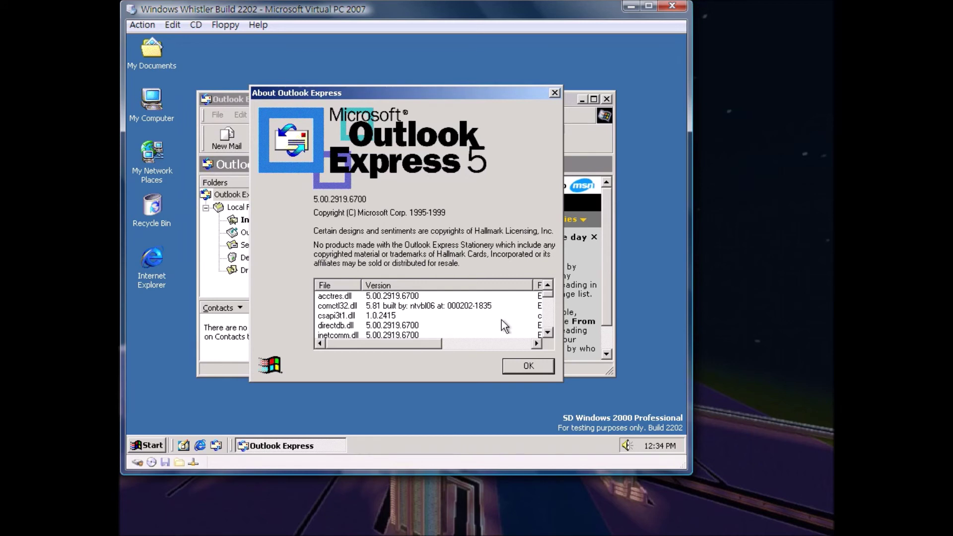
Dismiss the About Outlook Express box, read the unread welcome message, and close Outlook Express.
left_click(530, 363)
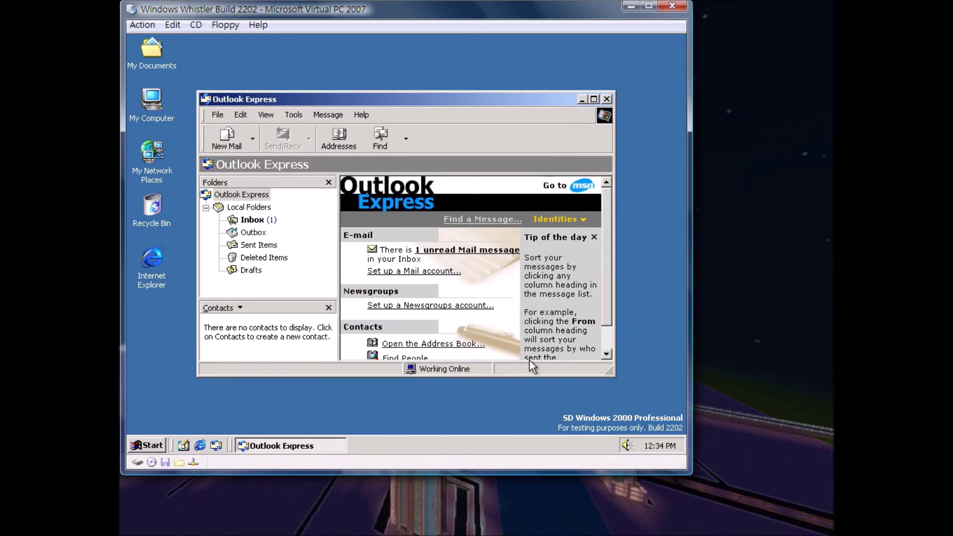
left_click(459, 249)
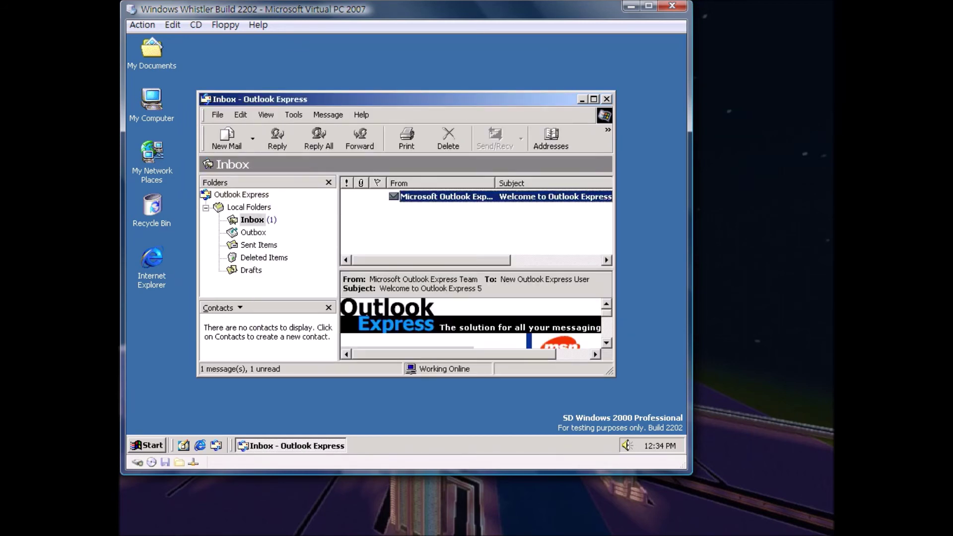
left_click(607, 100)
Open My Network Places from the desktop and set the wallpaper display option to Tile.
left_click(165, 197)
double_click(160, 180)
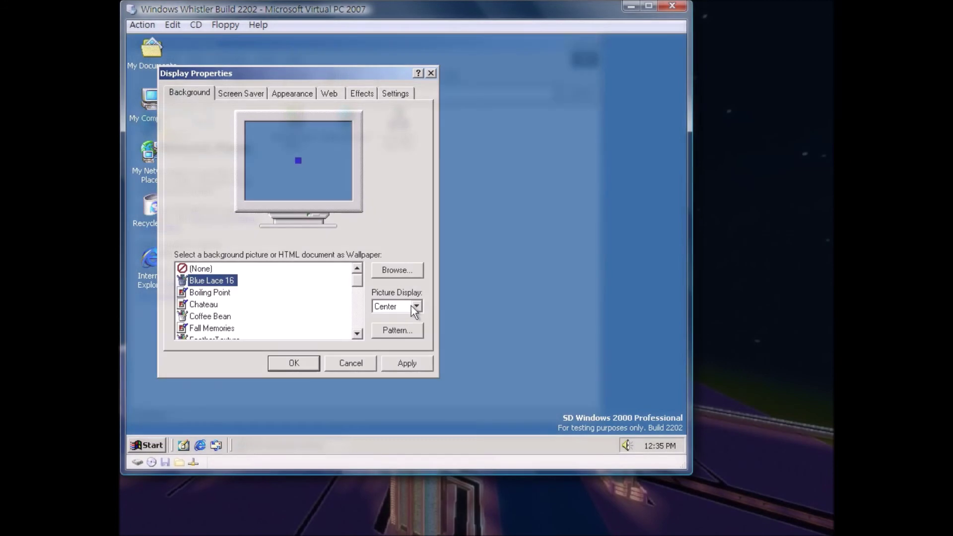
left_click(416, 306)
left_click(393, 322)
Apply Boiling Point, Chateau, Coffee Bean and Fall Memories, and accept the Active Desktop prompt.
left_click(412, 367)
left_click(209, 294)
left_click(410, 365)
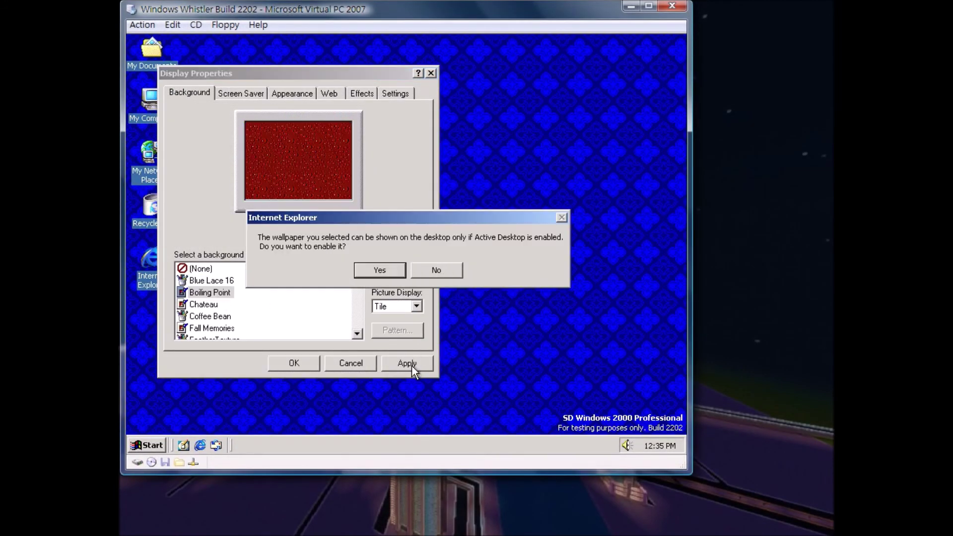
key("Return")
key("Down")
left_click(392, 364)
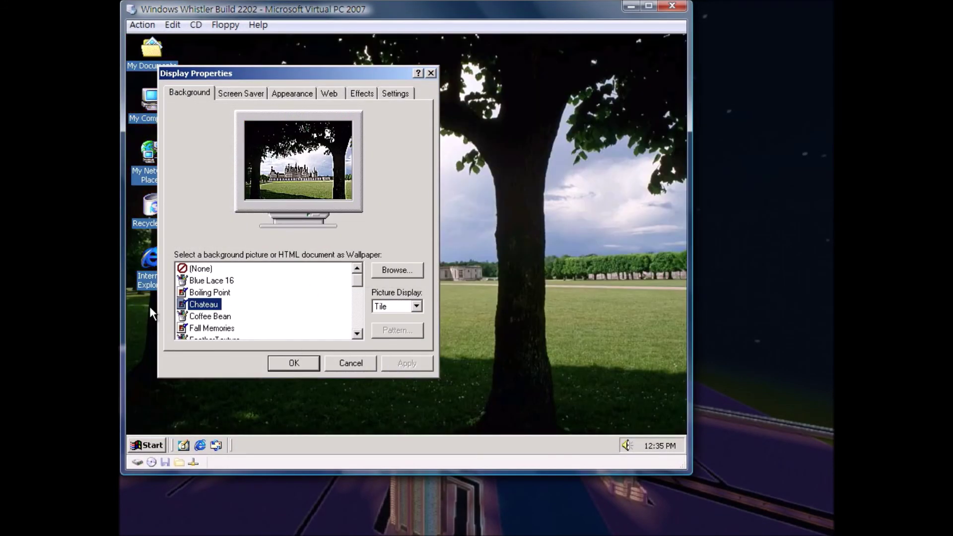
left_click(209, 317)
left_click(400, 362)
scroll(357, 334, "down", 1)
key("Down")
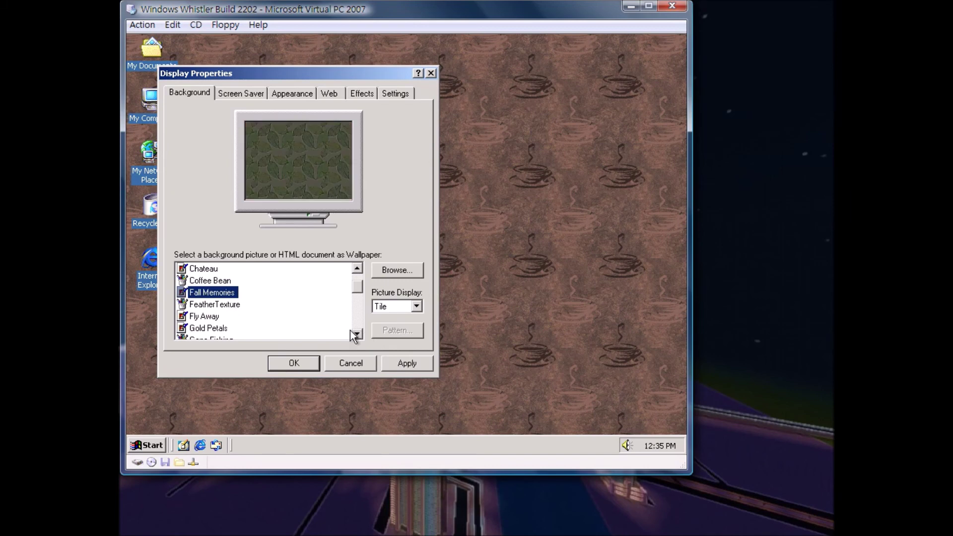
left_click(430, 361)
Apply the FeatherTexture, Fly Away, Gone Fishing, Greenstone and Ocean Wave wallpapers in turn.
key("Down")
key("alt+a")
key("Down")
left_click(386, 362)
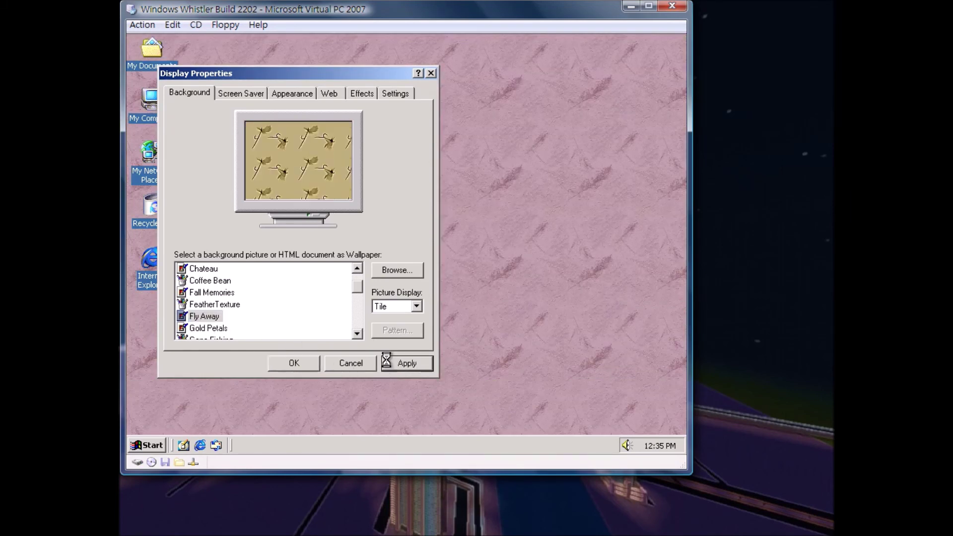
key("Down")
left_click(419, 360)
scroll(361, 335, "down", 1)
key("Down")
left_click(392, 370)
key("Down")
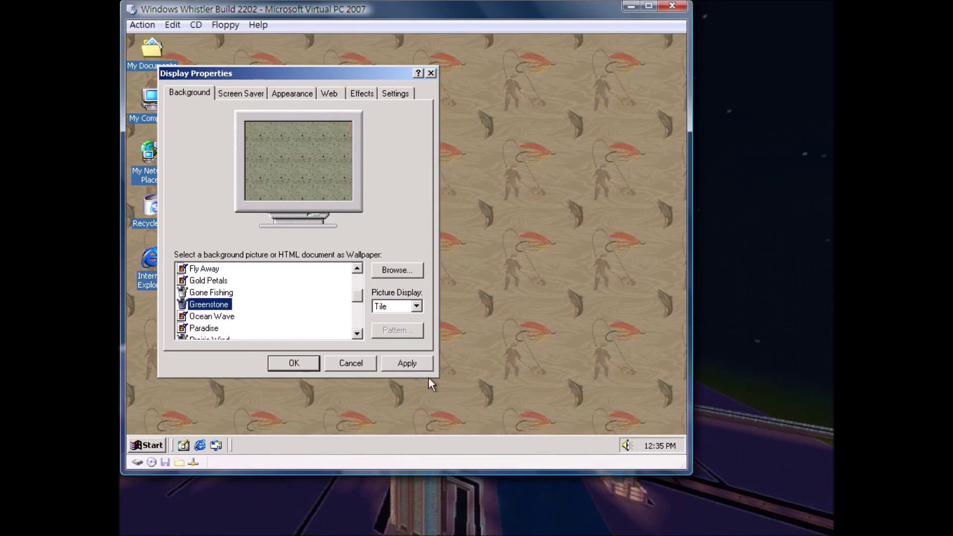
left_click(397, 363)
key("Down")
left_click(397, 363)
Apply the Paradise wallpaper, move to Prairie Wind, and close Display Properties.
scroll(362, 338, "down", 6)
scroll(358, 268, "up", 2)
key("Down")
left_click(406, 362)
key("Down")
key("Return")
Reopen Display Properties and apply Purple Sponge, Rhododendron, River Sumida and Sample wallpapers.
right_click(368, 137)
left_click(440, 266)
left_click(375, 350)
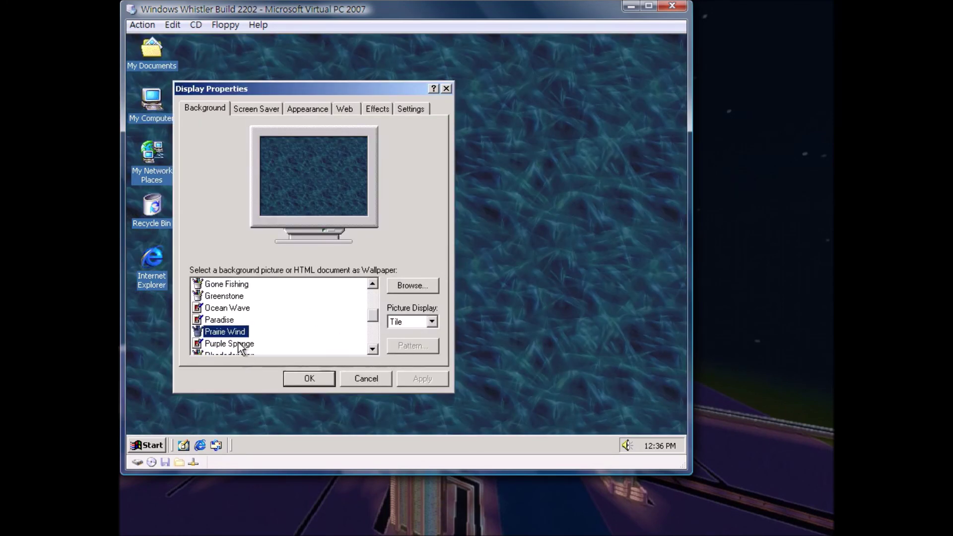
left_click(239, 344)
left_click(422, 378)
left_click(219, 353)
left_click(422, 378)
left_click(366, 353)
left_click(411, 377)
left_click(367, 354)
left_click(411, 376)
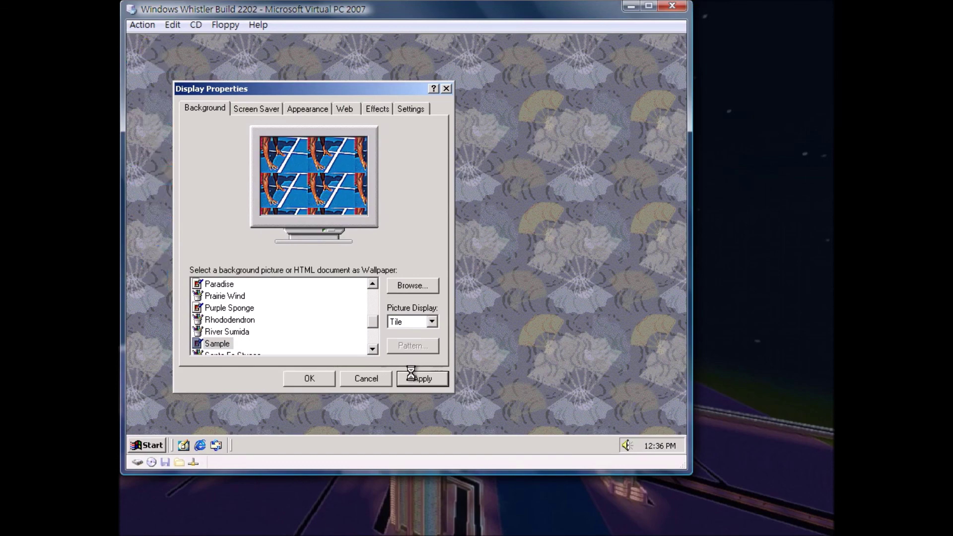
Apply Santa Fe Stucco, Snow Trees, Soap Bubbles, Solar Eclipse, Water Color, Windows 2000 and Zapotec.
key("Down")
left_click(411, 373)
key("Down")
left_click(411, 373)
key("Down")
left_click(411, 374)
key("Down")
left_click(411, 373)
key("Down")
left_click(411, 373)
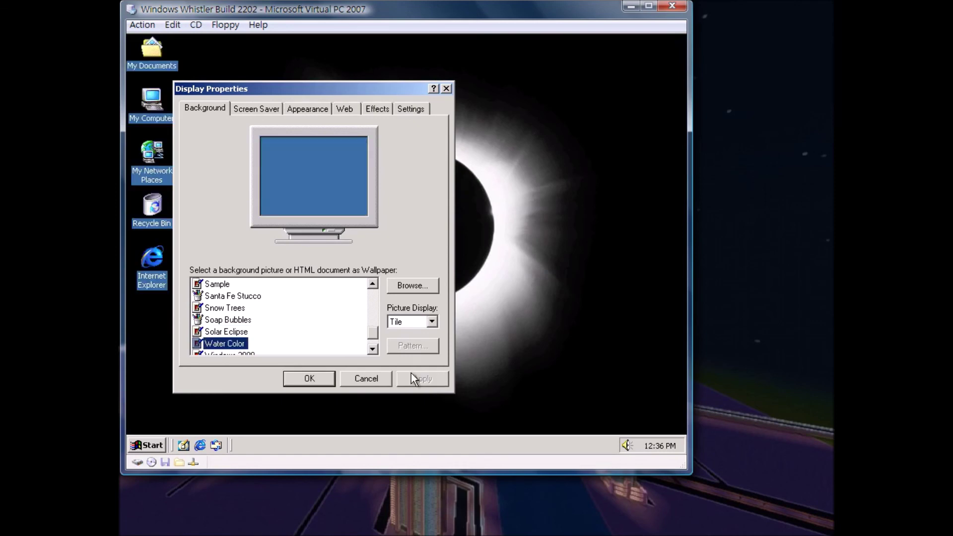
key("Down")
left_click(411, 374)
key("Down")
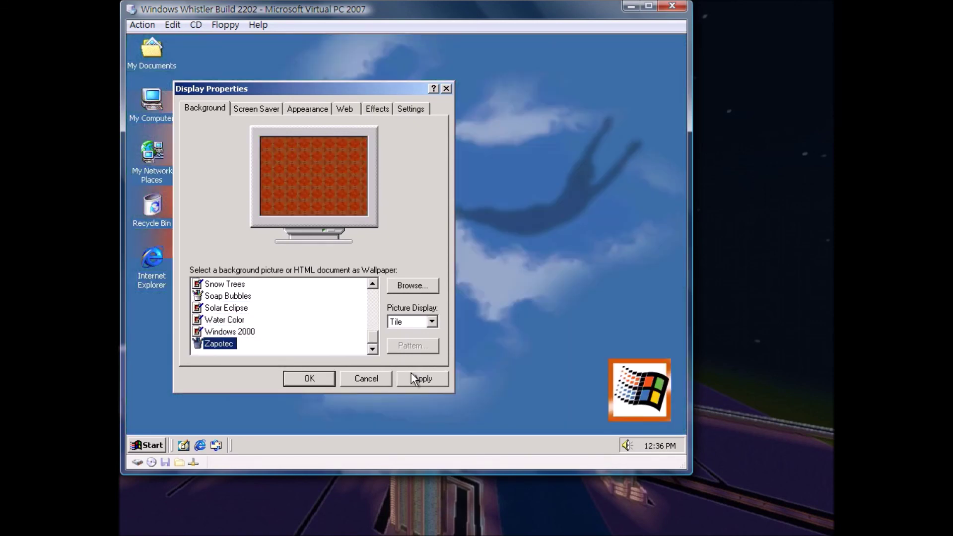
left_click(411, 373)
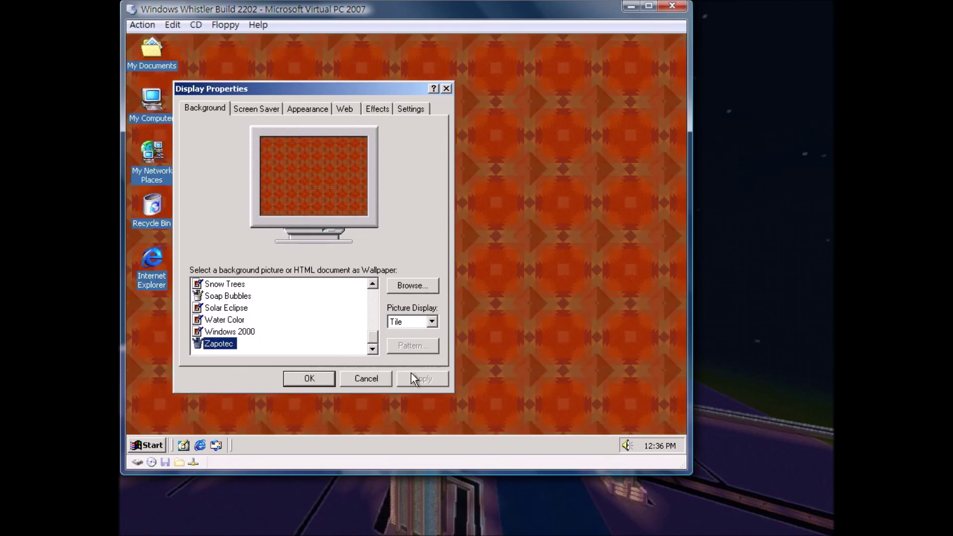
Reapply the Windows 2000 wallpaper and close Display Properties.
left_click(308, 331)
left_click(426, 377)
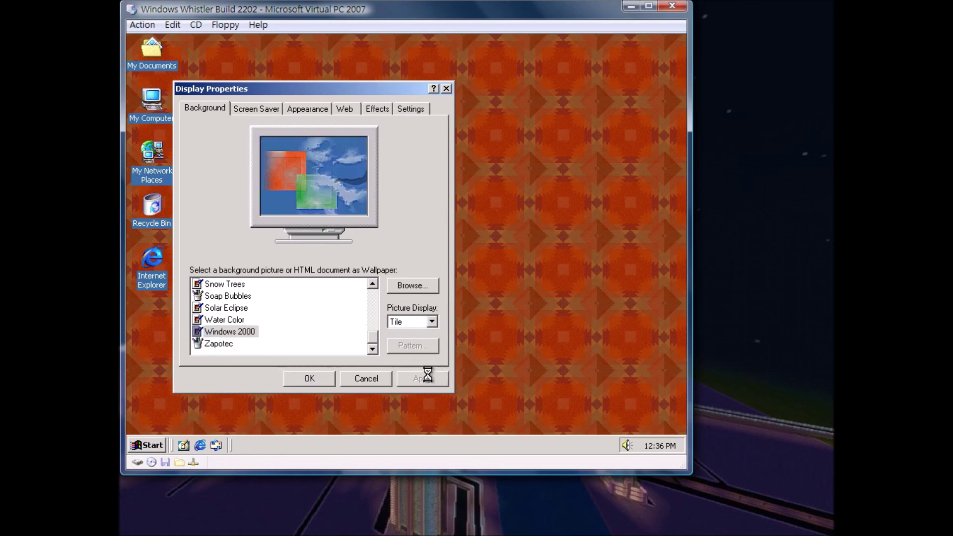
key("Up")
key("Up")
key("Up")
key("Up")
key("Home")
left_click(359, 378)
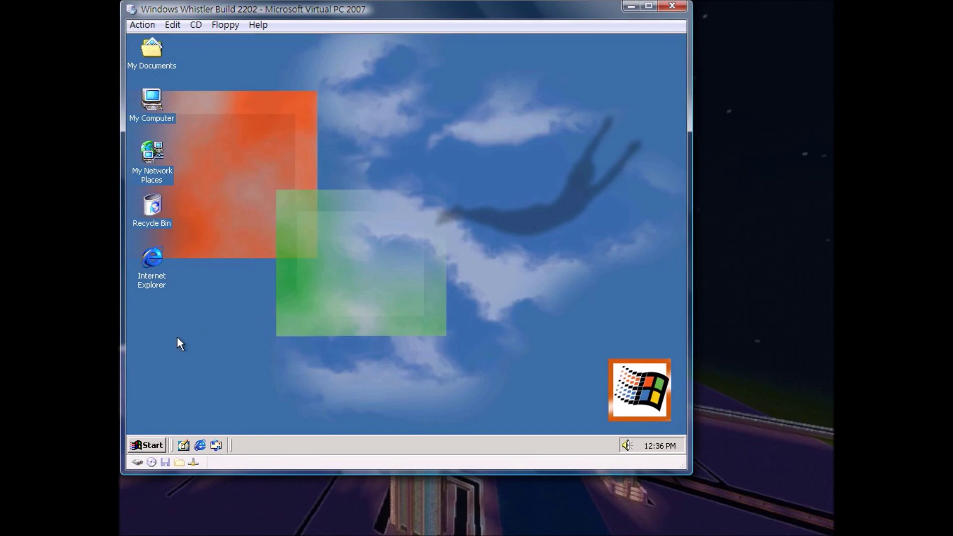
Choose Shut Down from the guest's Start menu and confirm with OK.
left_click(139, 446)
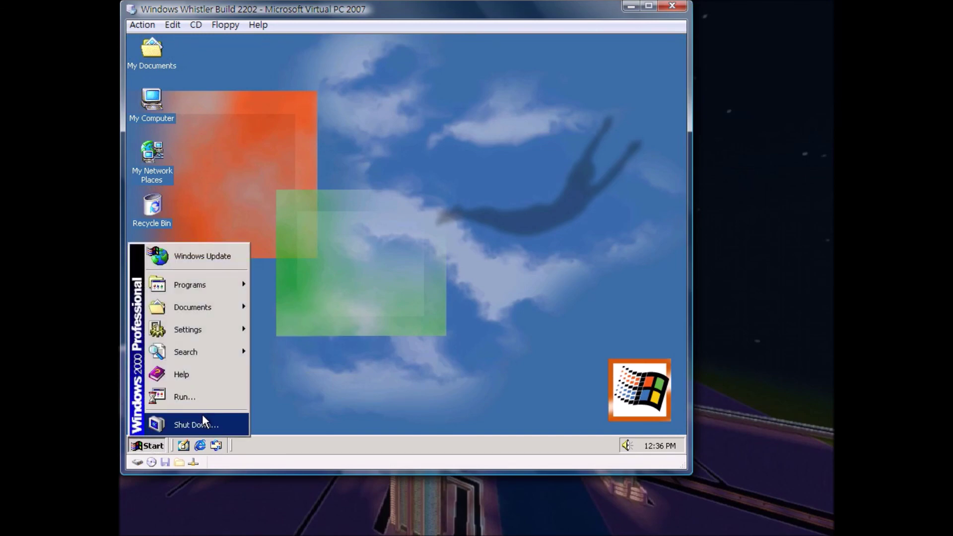
left_click(202, 415)
left_click(412, 276)
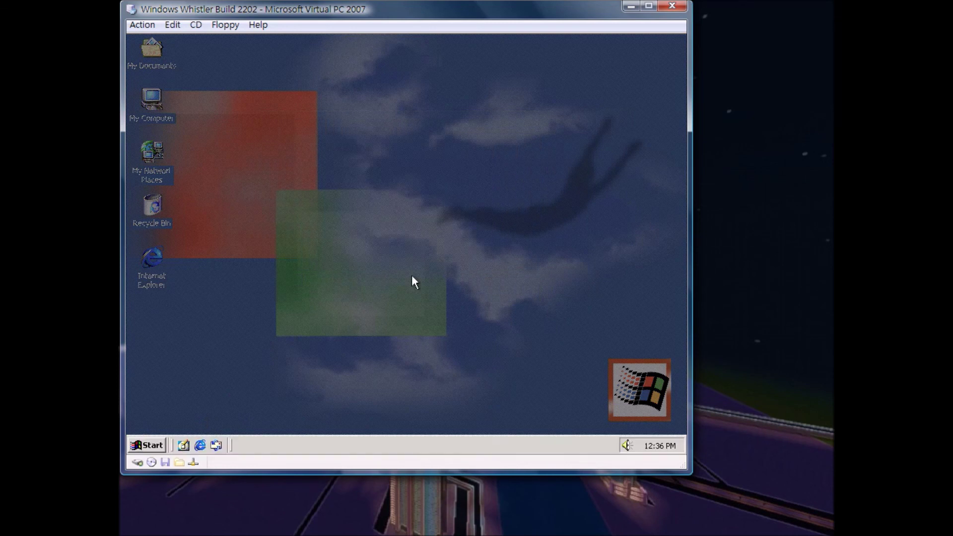